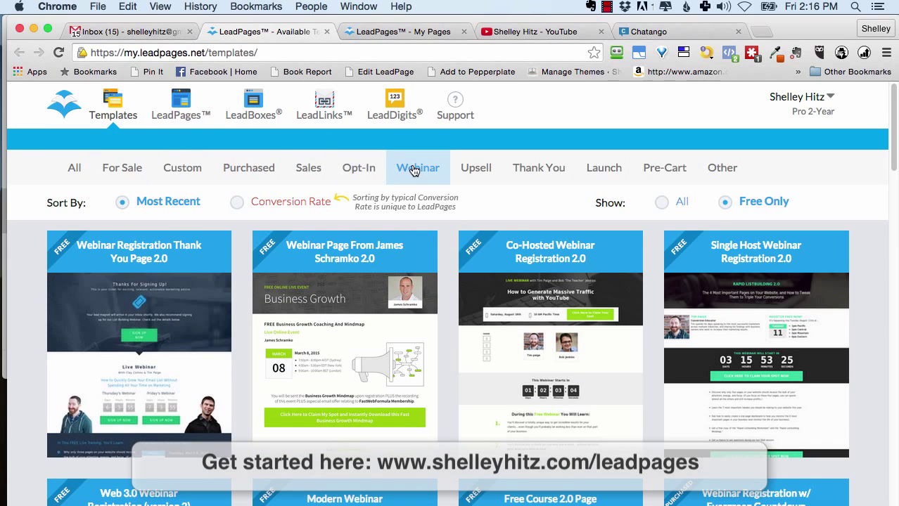
Step: Sort the free webinar templates by conversion rate and look through them, including the Live Page and G+ Hangout Page templates
mouse_move(325, 275)
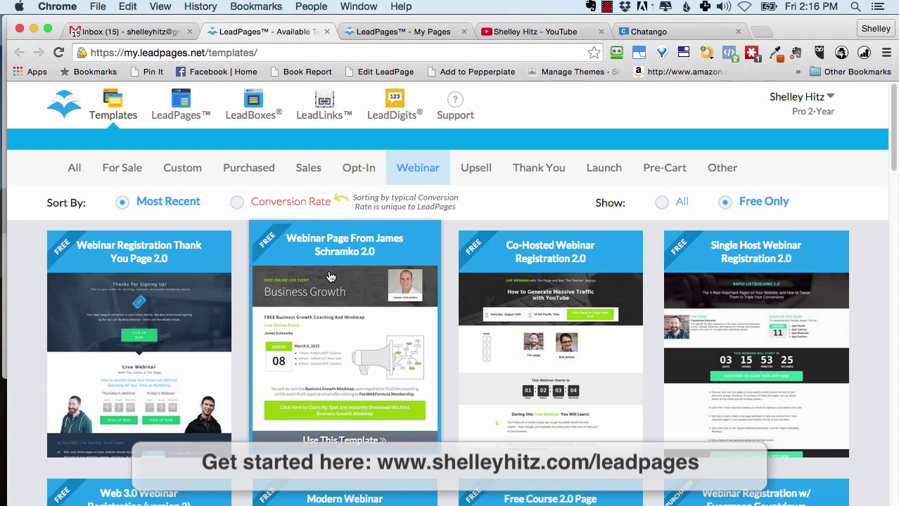
left_click(235, 204)
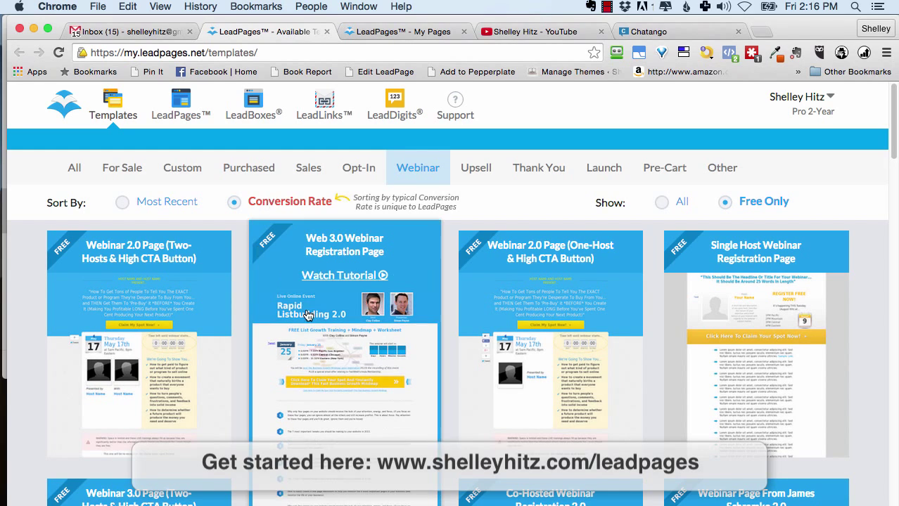
mouse_move(304, 313)
scroll(19, 285, "down", 1)
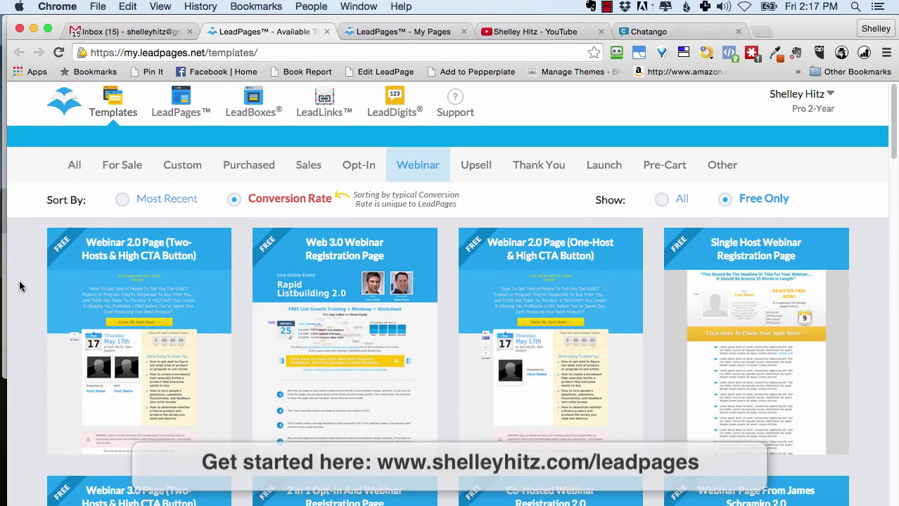
scroll(21, 285, "down", 10)
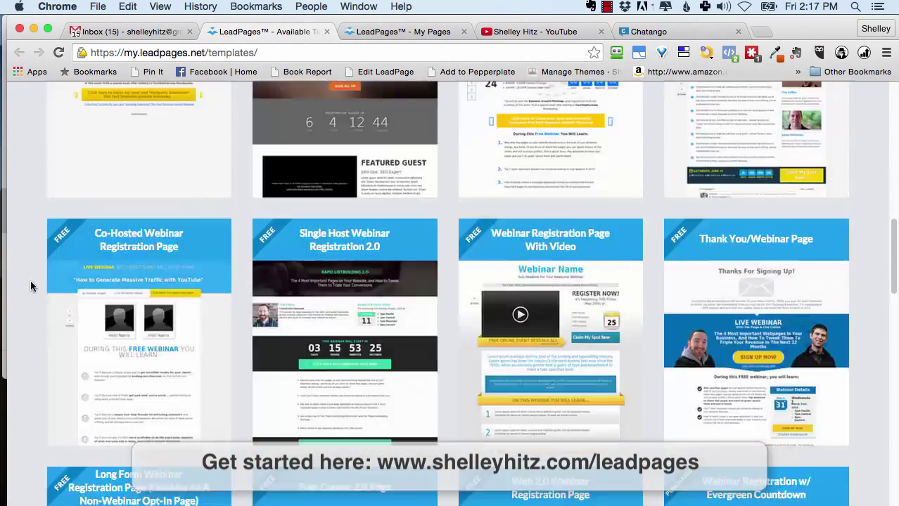
scroll(32, 289, "down", 8)
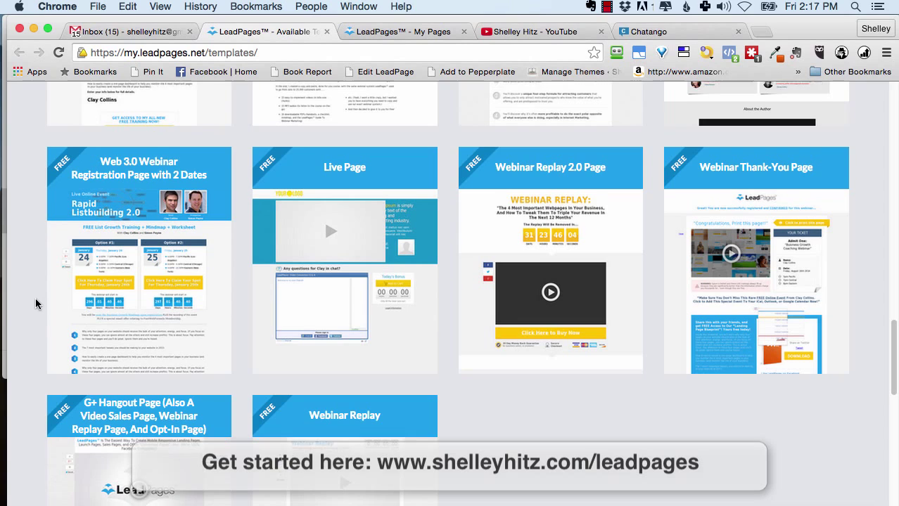
mouse_move(428, 232)
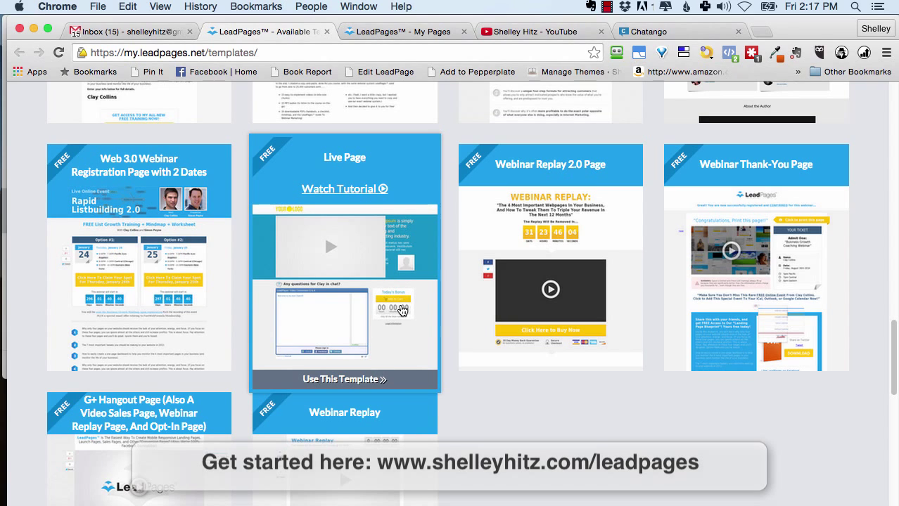
scroll(500, 400, "down", 4)
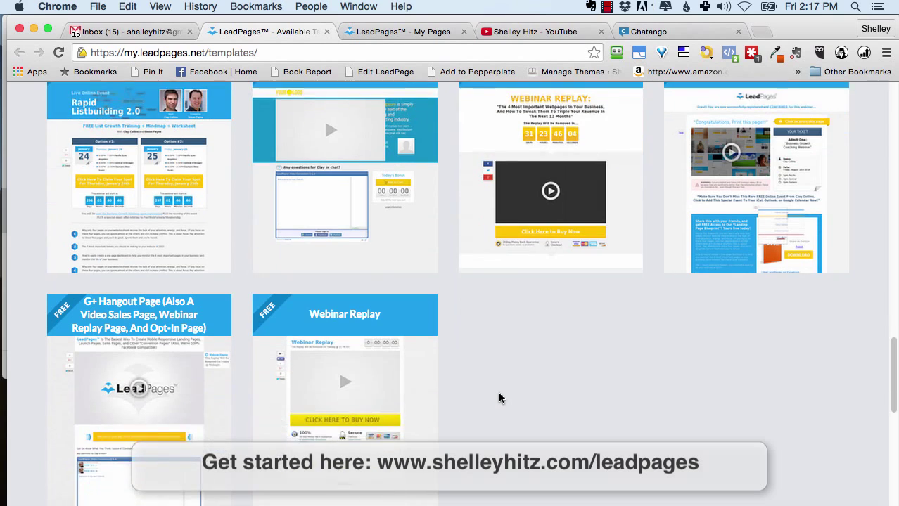
mouse_move(110, 358)
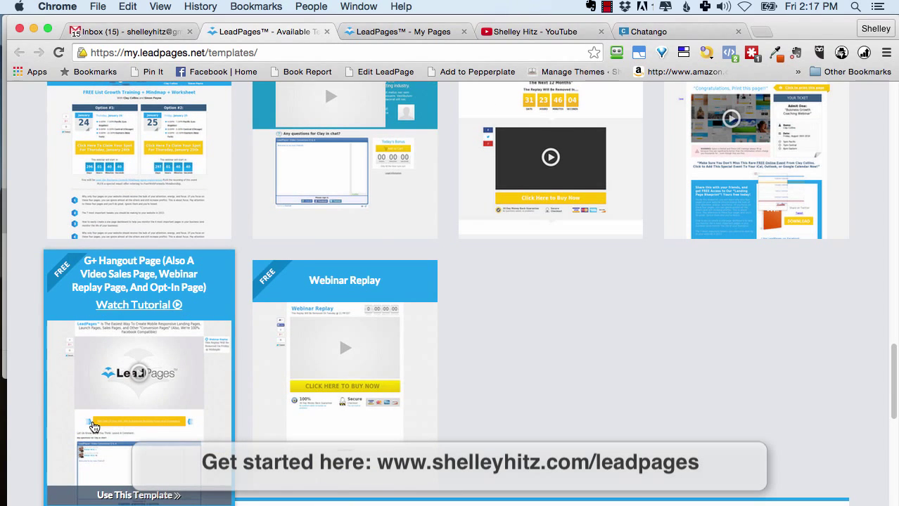
scroll(113, 430, "down", 1)
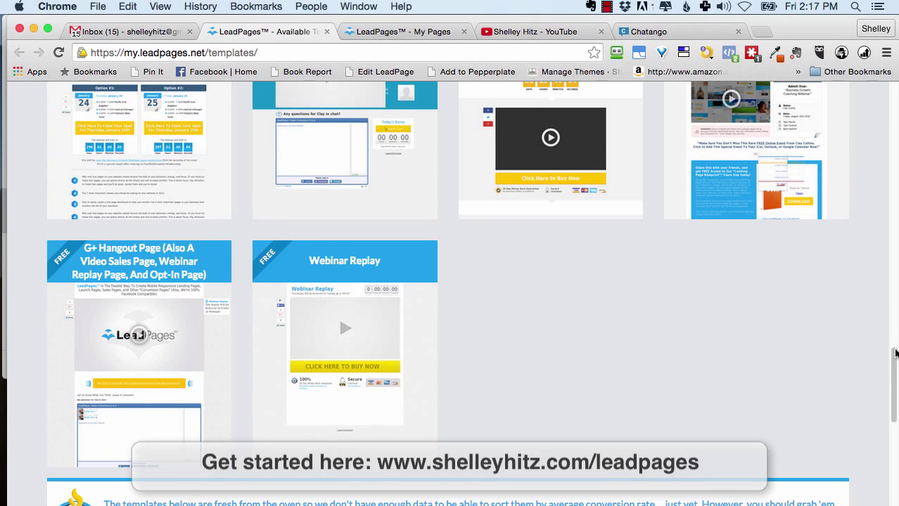
scroll(345, 323, "up", 5)
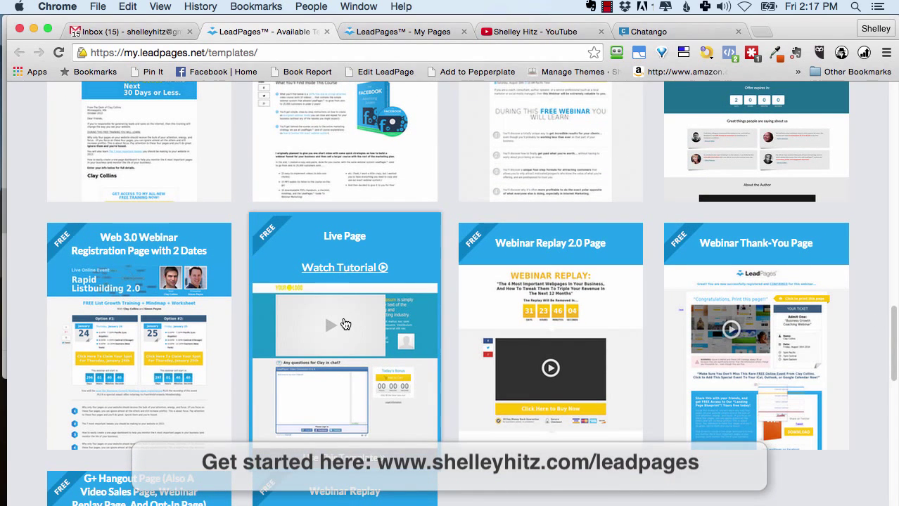
Step: In the list of existing LeadPages, duplicate "Take Action Workshop - October" under the name "Writing Accountability Session Oct"
left_click(383, 31)
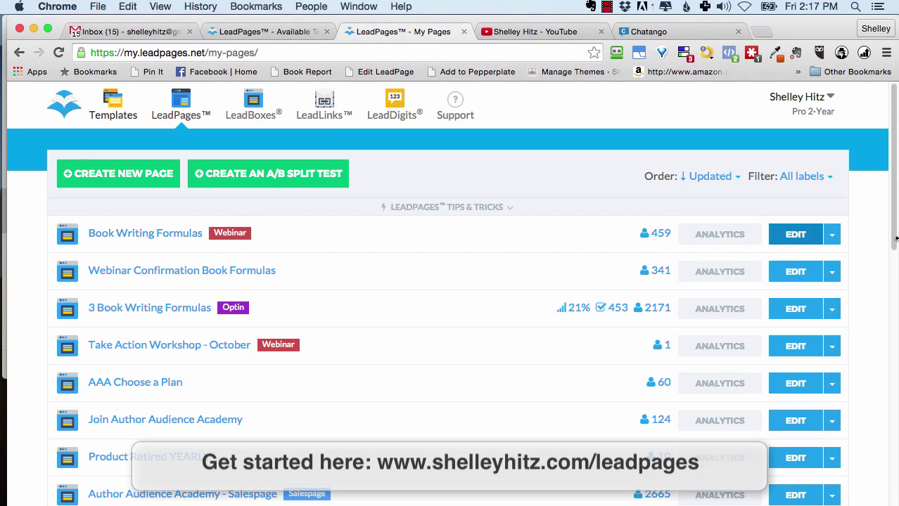
left_click(832, 236)
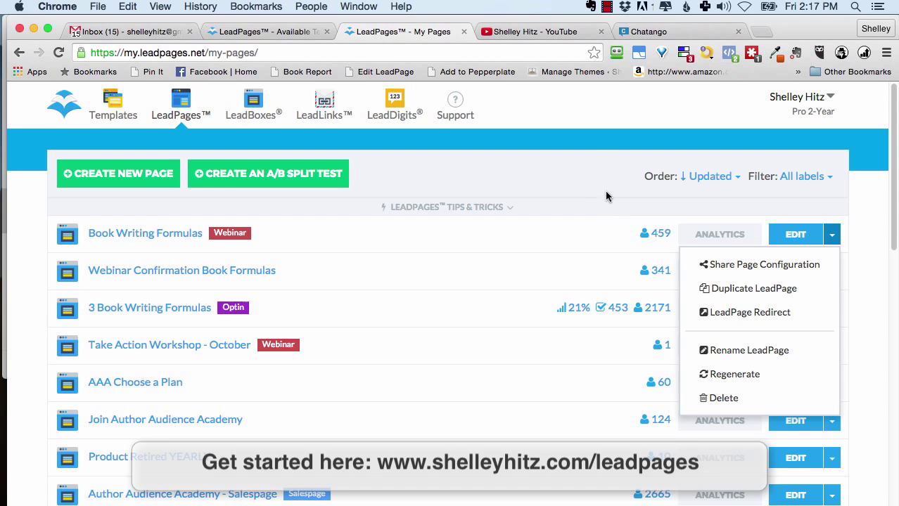
left_click(734, 207)
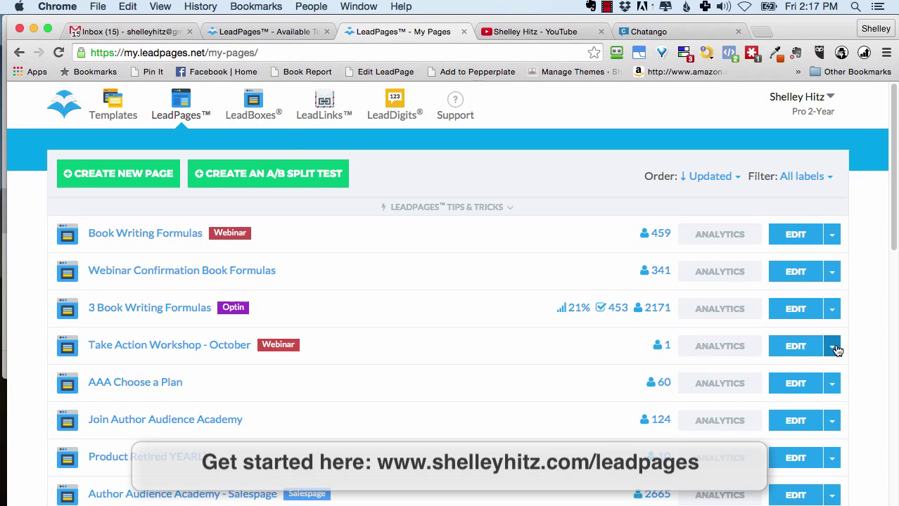
left_click(831, 347)
left_click(726, 402)
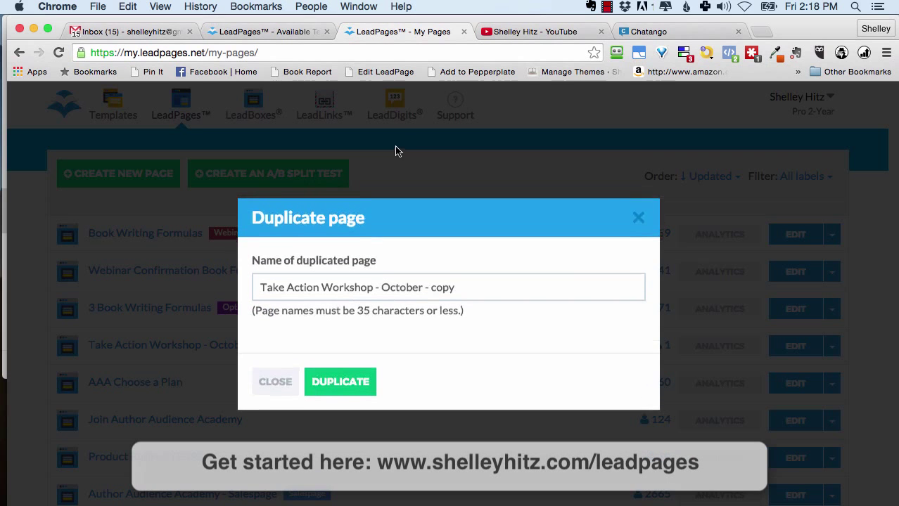
left_click_drag(261, 288, 495, 287)
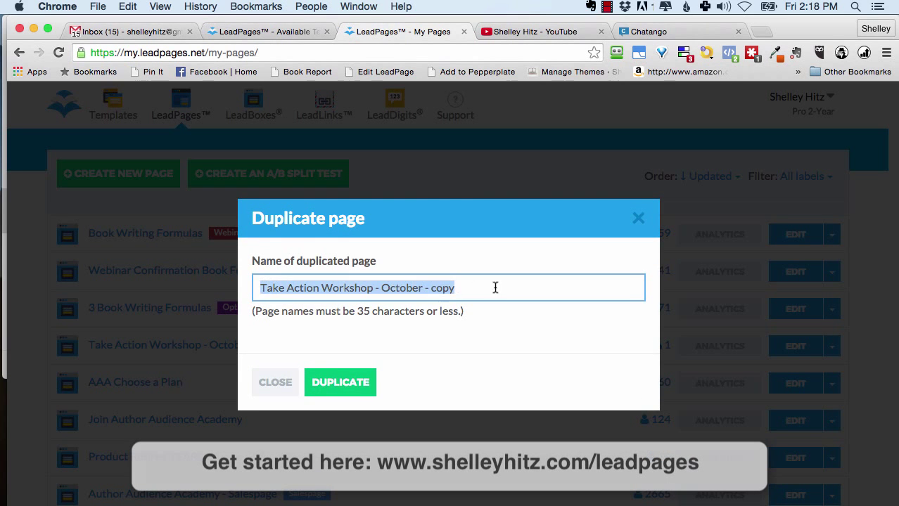
type("Writing Accoun")
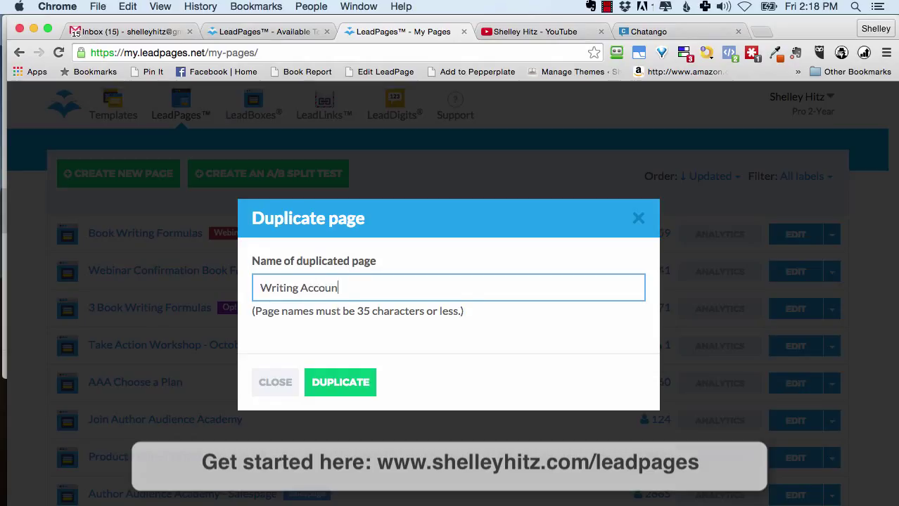
type("tability")
type(" Session")
type(" - Oc")
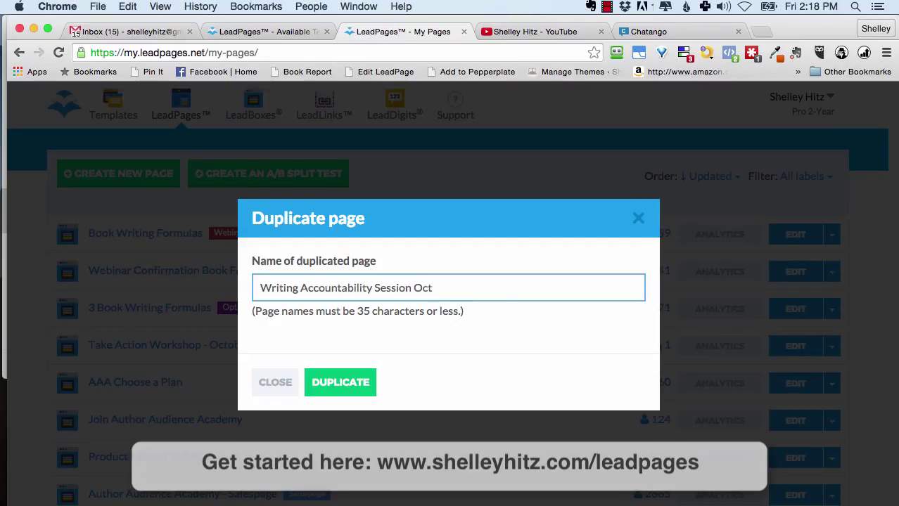
left_click(336, 389)
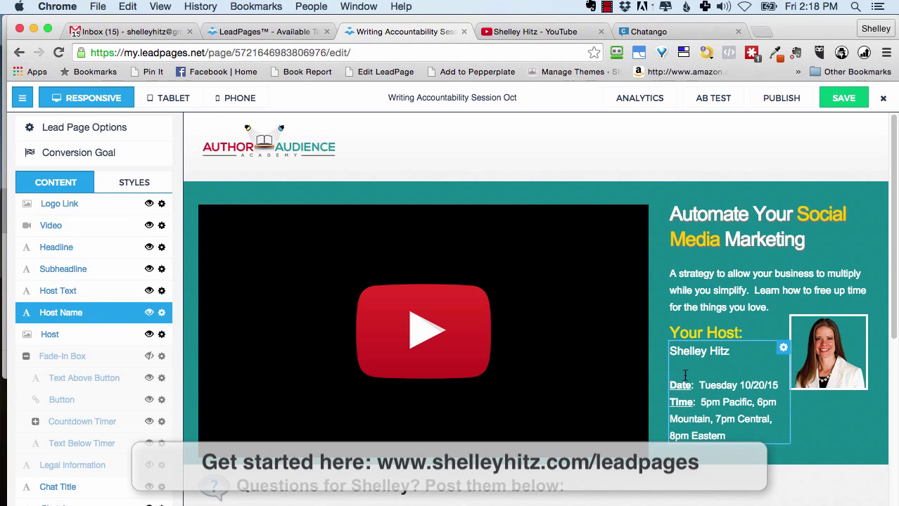
Step: Replace the headline wording with "Writing Accountability Session", keeping "Accountability" in the yellow highlight colour
left_click(672, 216)
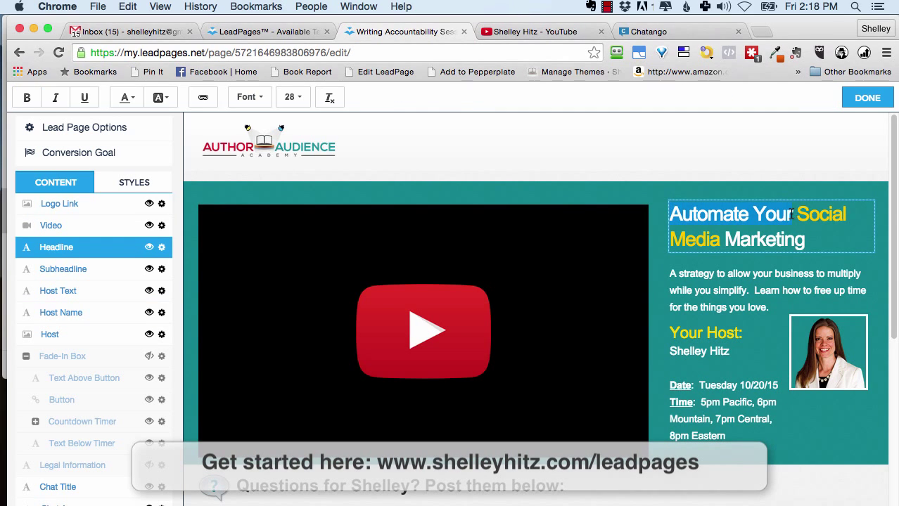
type("Writing")
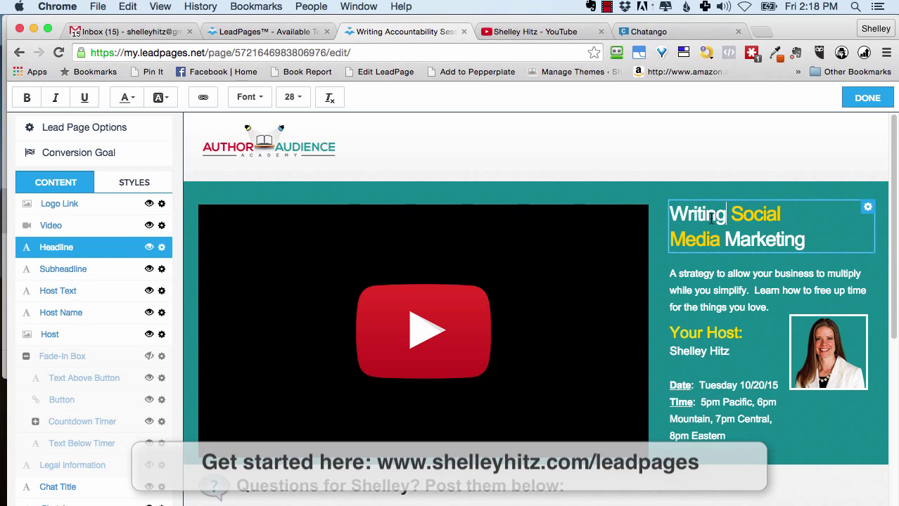
left_click_drag(731, 211, 718, 232)
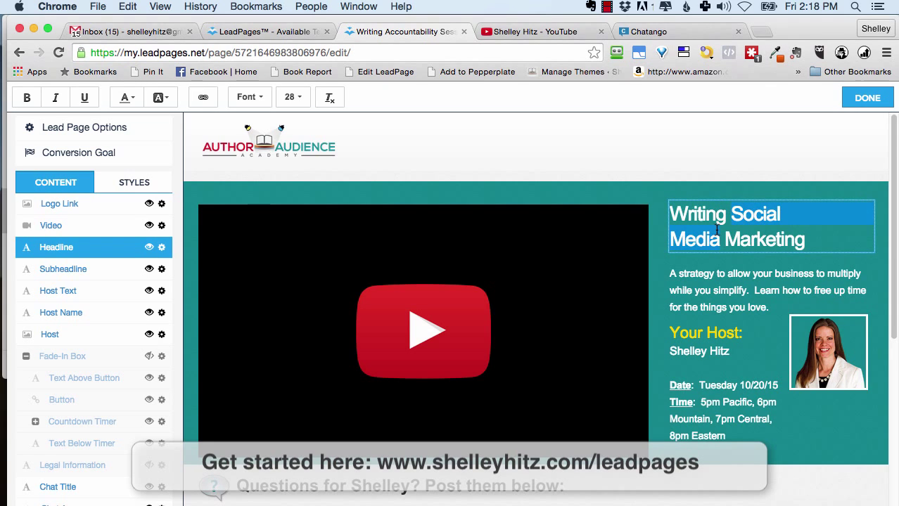
type("Accountability")
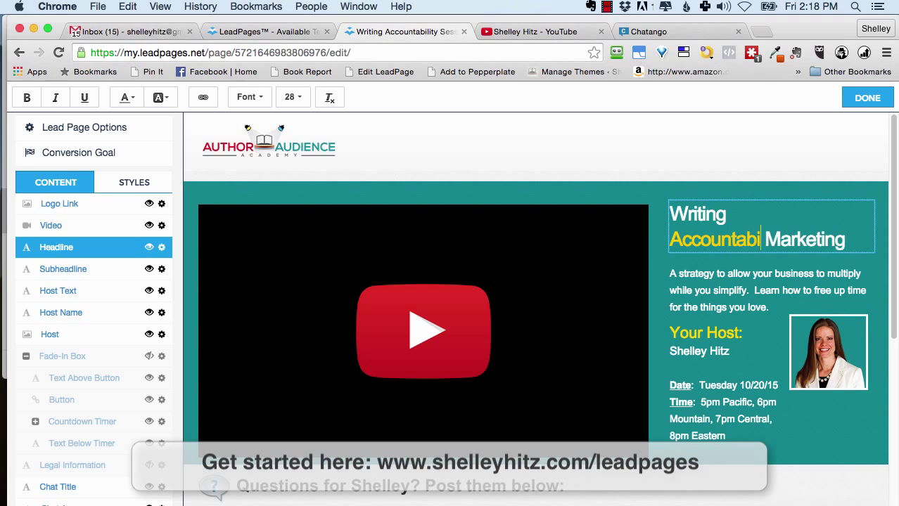
left_click_drag(786, 238, 848, 237)
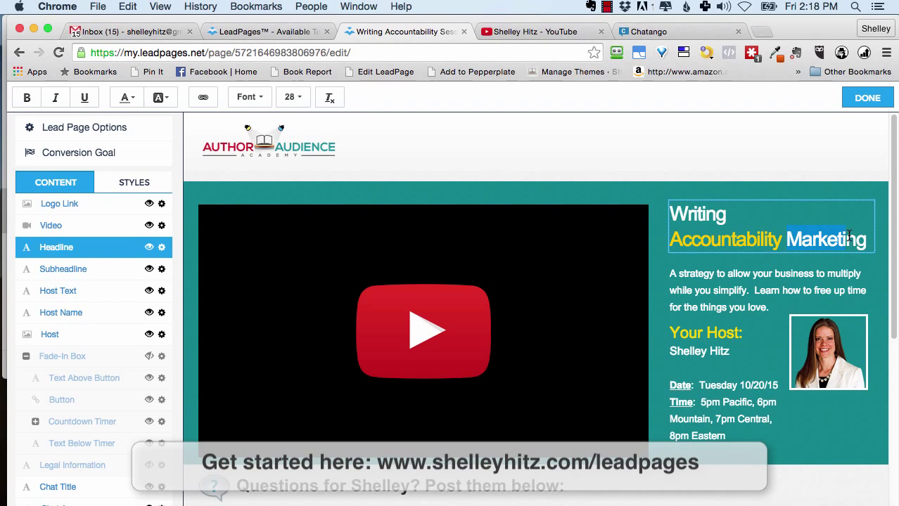
type("Session")
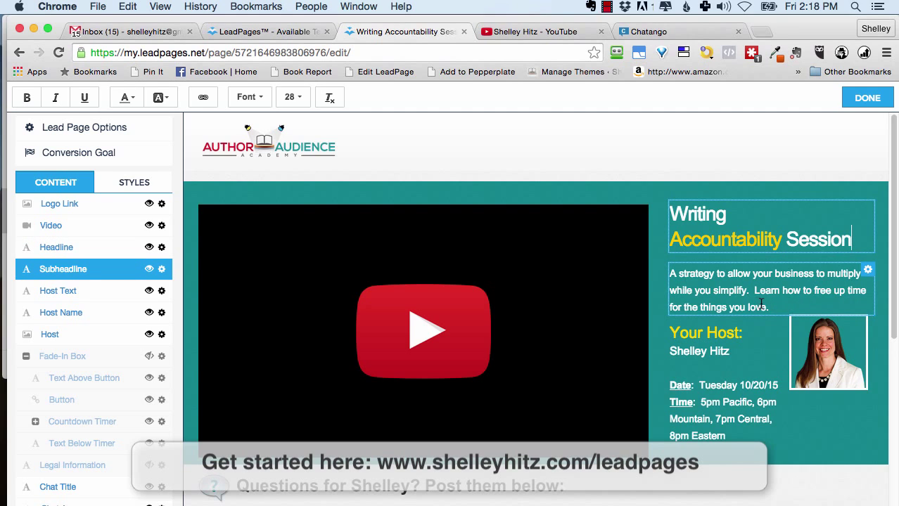
Step: Replace the subheadline with "Let's get some writing done!" followed by an empty line, and finish the text editing
left_click_drag(774, 308, 673, 272)
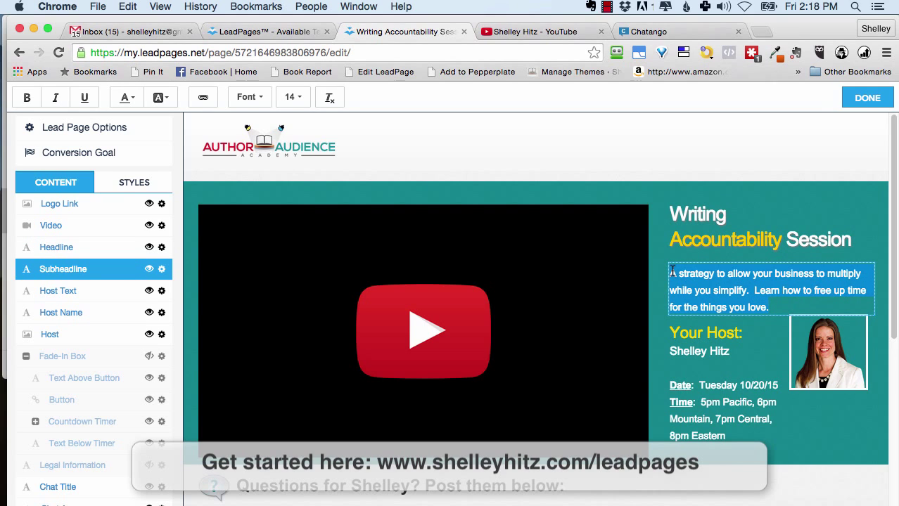
type("Let's")
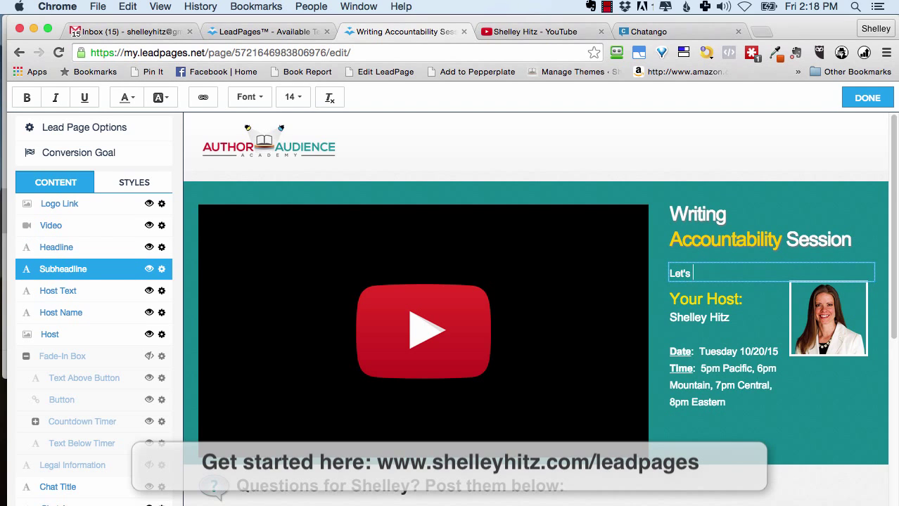
type(" get some w")
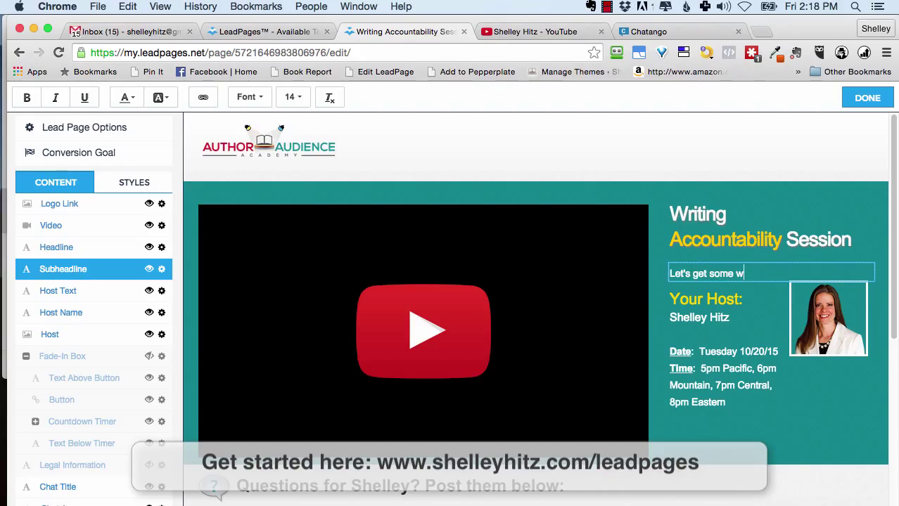
type("riting done!")
key("Return")
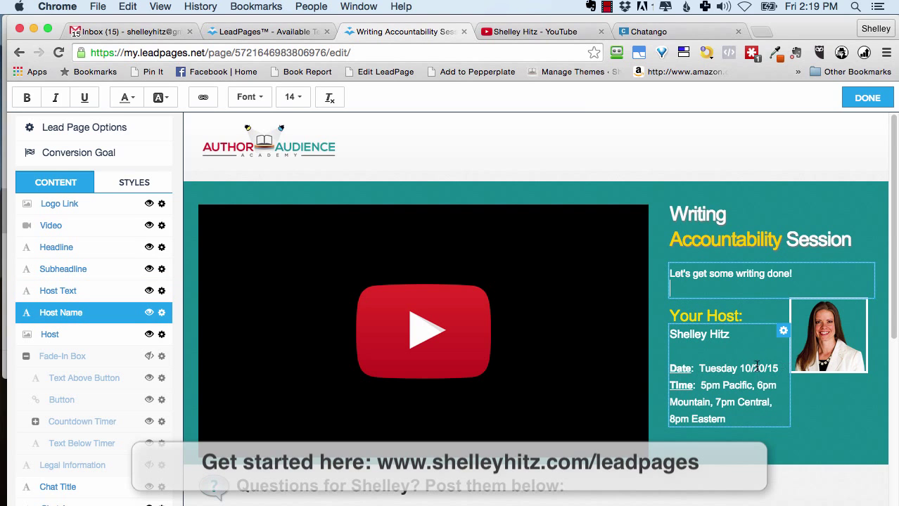
left_click(806, 407)
scroll(801, 387, "down", 3)
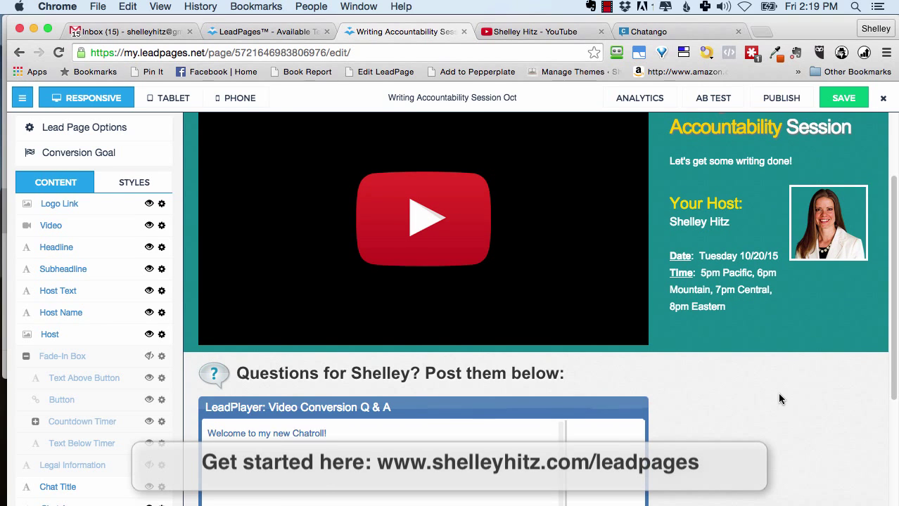
scroll(781, 383, "up", 3)
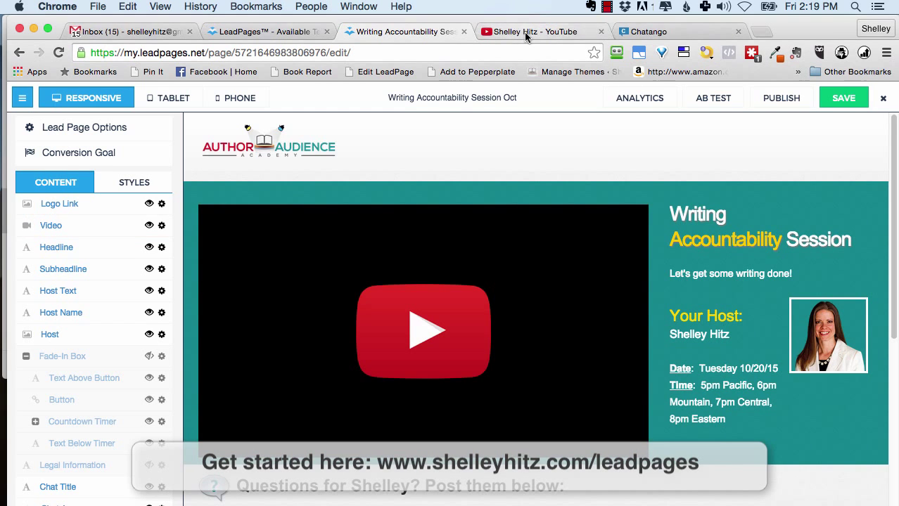
Step: Switch to YouTube, go to the live streaming events in Creator Studio and open the form for a new live event
left_click(524, 32)
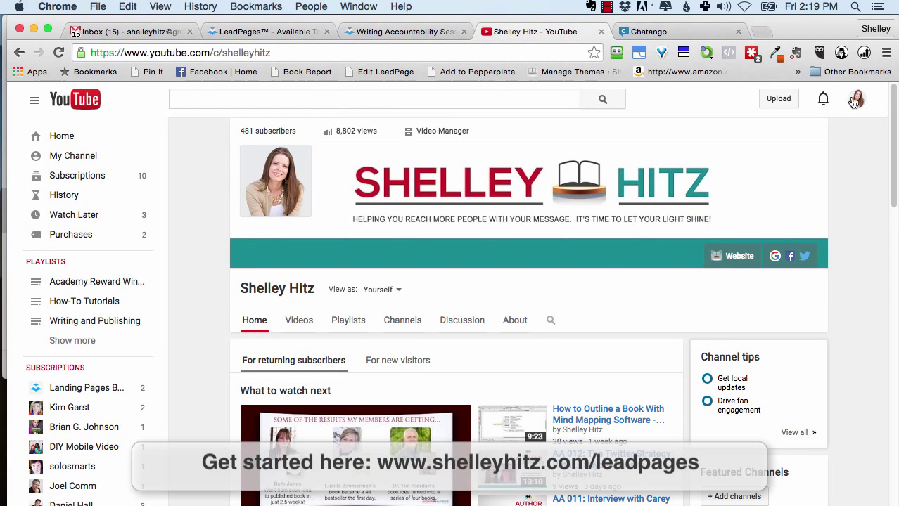
left_click(855, 102)
left_click(774, 183)
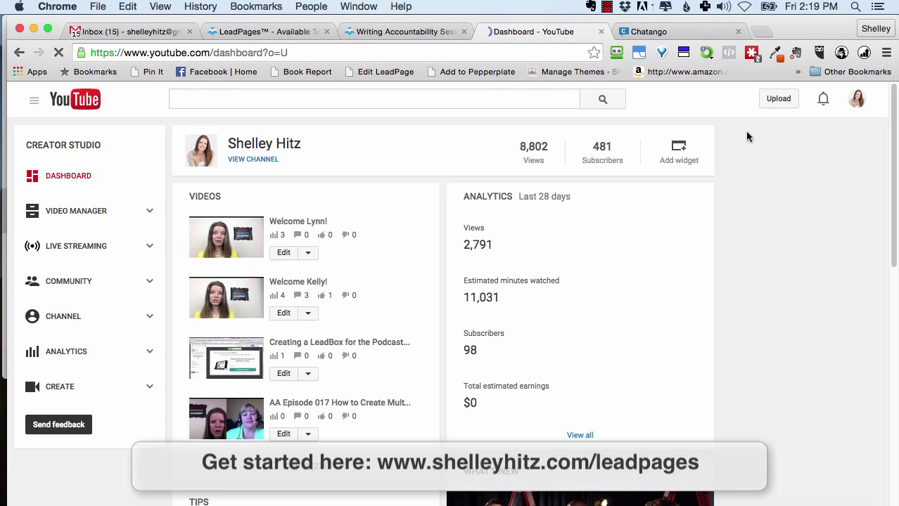
left_click(73, 244)
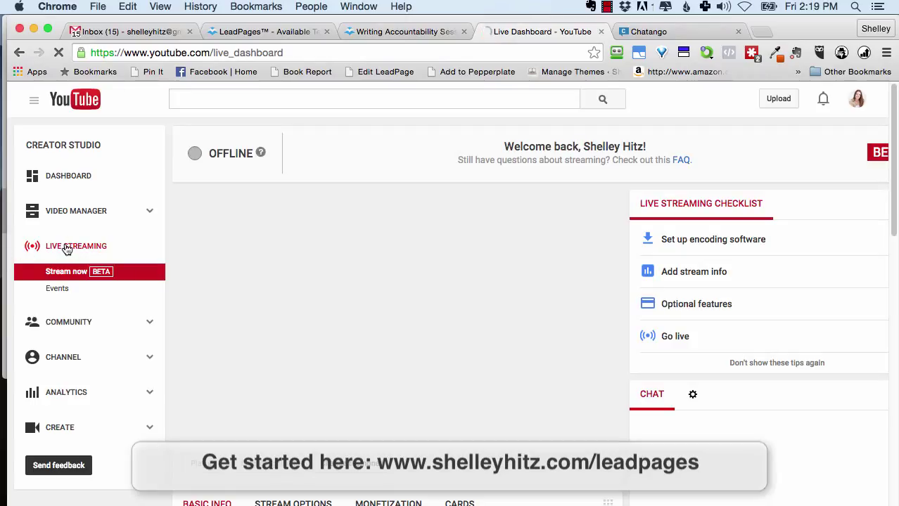
left_click(57, 290)
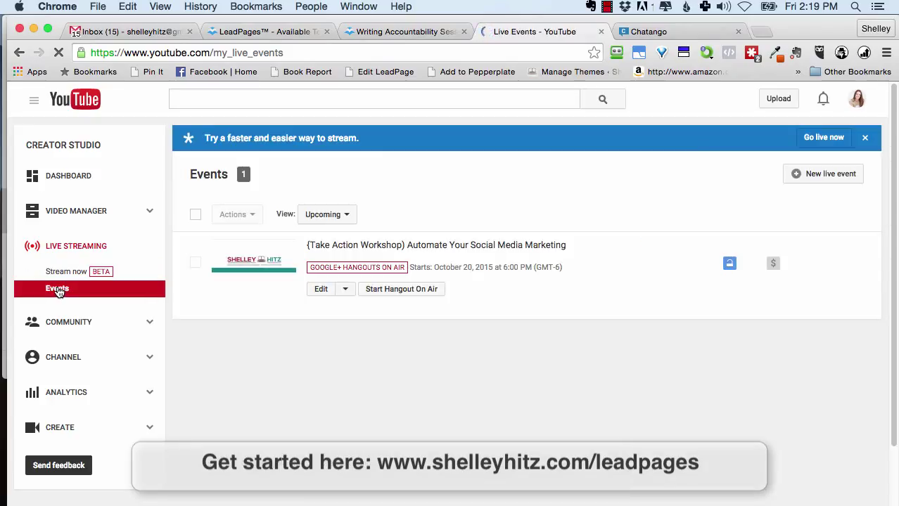
left_click(59, 289)
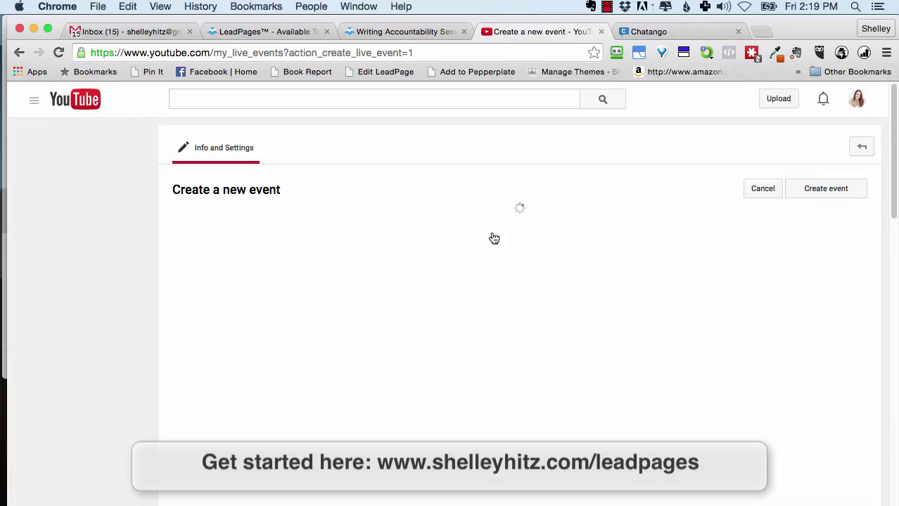
Step: Title the new live event "{Writing Accountability} October"
left_click(211, 265)
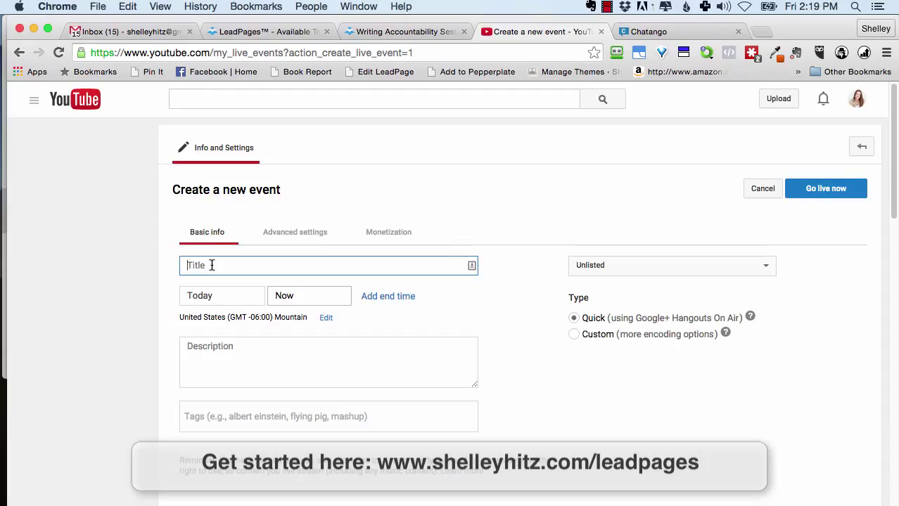
type("{Writin A")
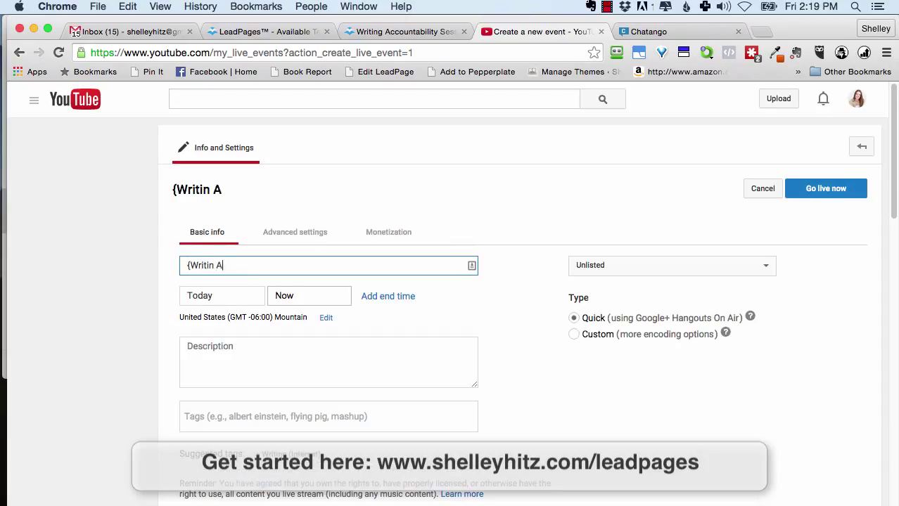
key("BackSpace")
key("BackSpace")
type("g Accountab")
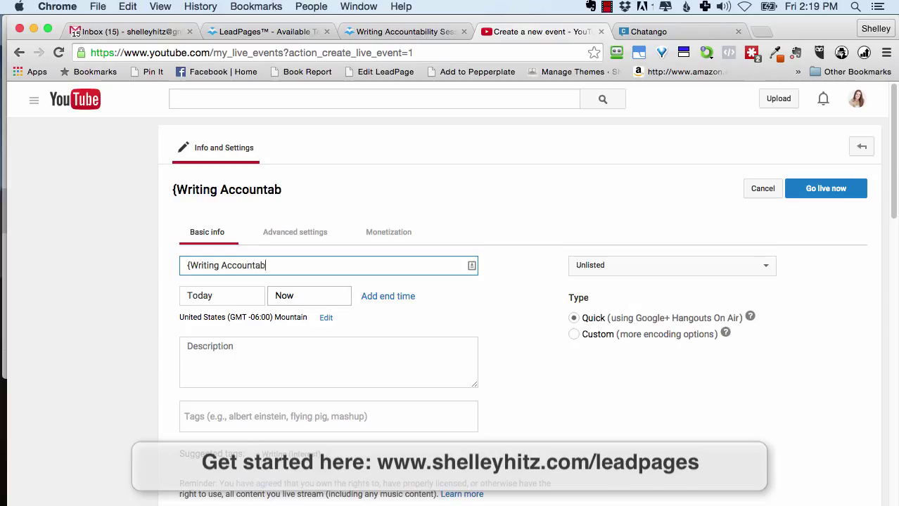
type("ility}")
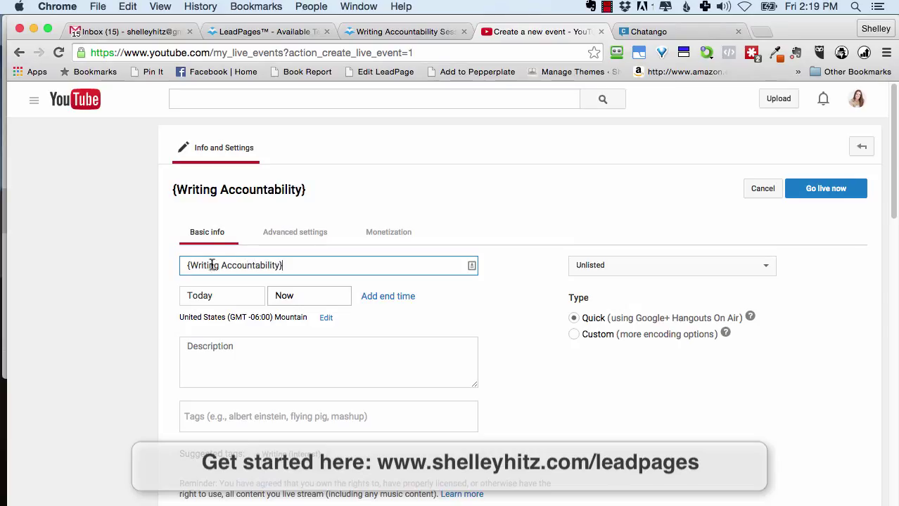
type(" October")
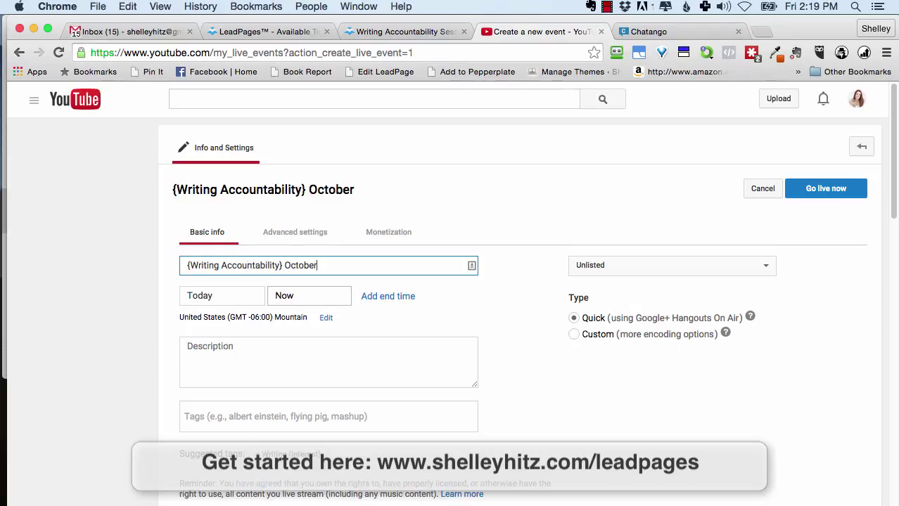
Step: Schedule the event for Oct 8, 2015 from 10:00 AM, with an end time of 12:00 PM the same day
left_click(235, 298)
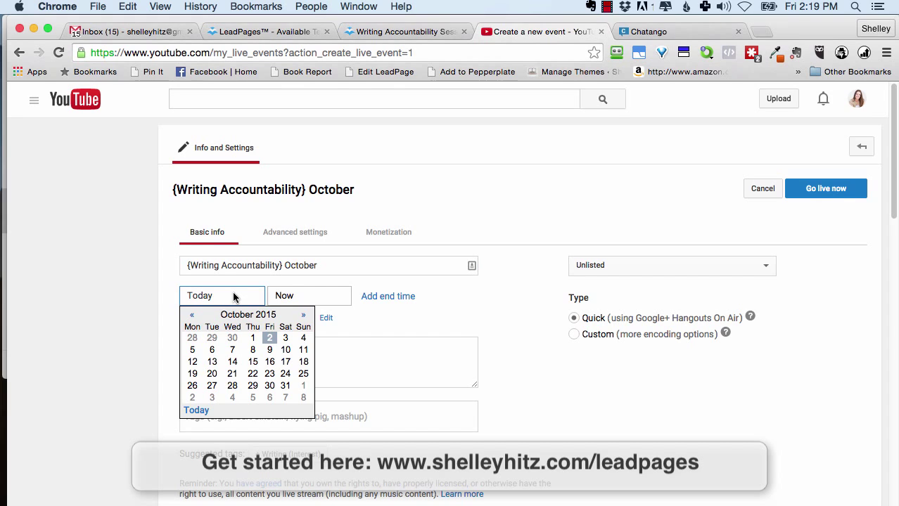
left_click(252, 349)
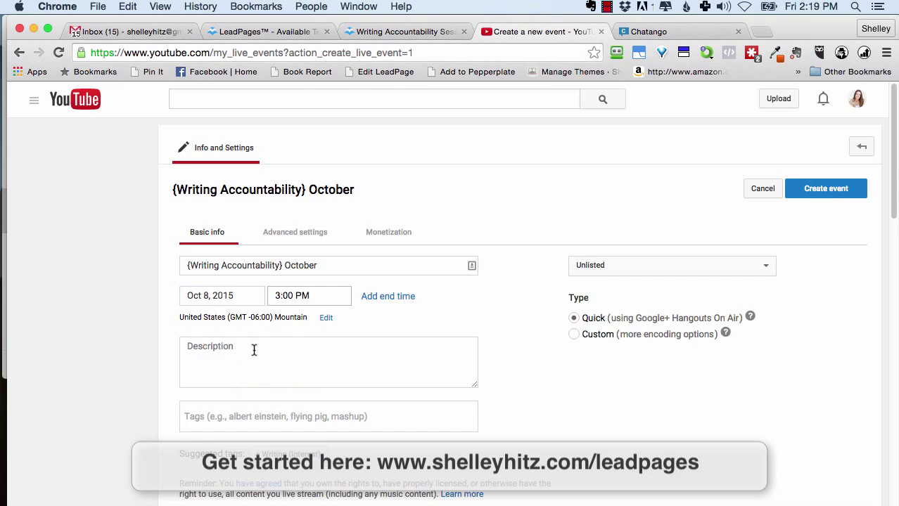
left_click(287, 296)
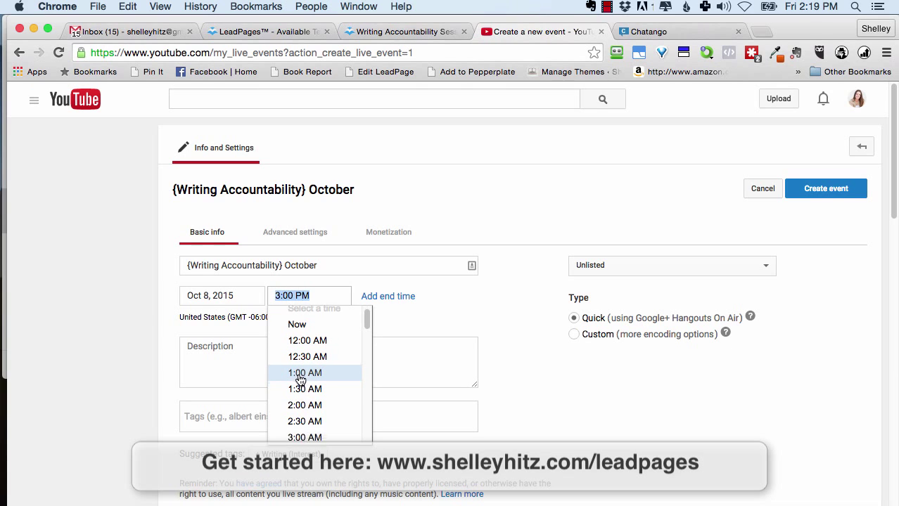
scroll(301, 378, "down", 3)
scroll(335, 376, "down", 10)
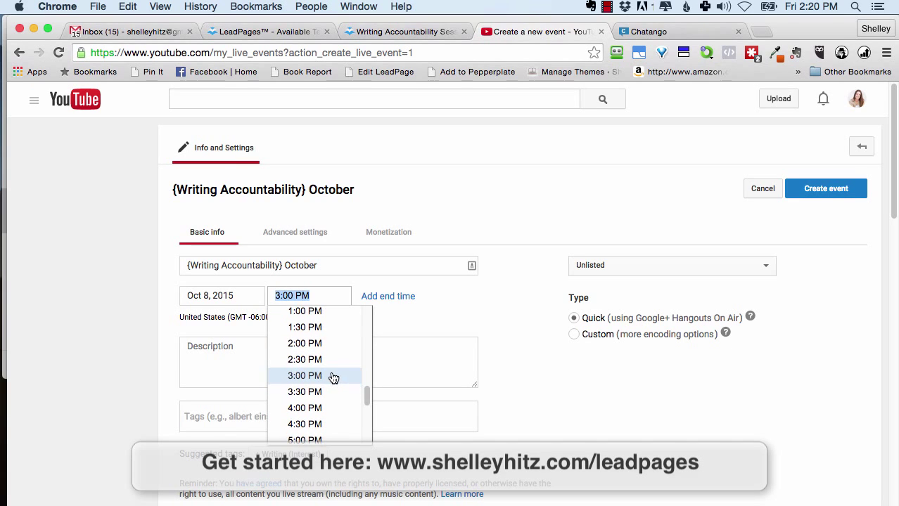
left_click_drag(358, 396, 365, 368)
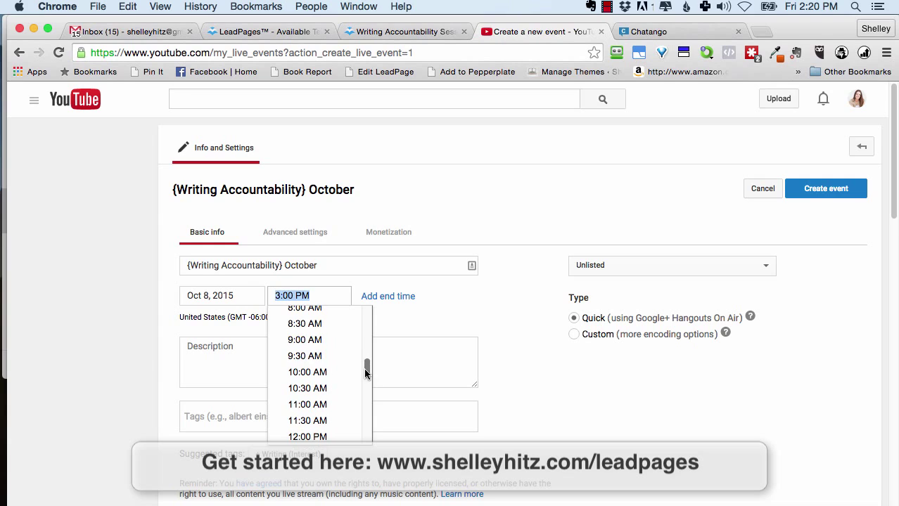
left_click(299, 371)
left_click(388, 296)
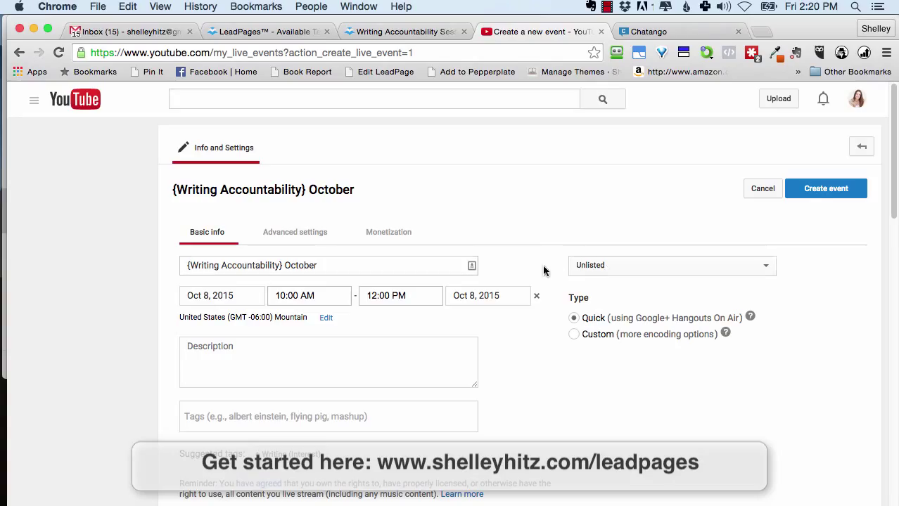
Step: Choose Unlisted as the event's privacy and create the event
left_click(588, 269)
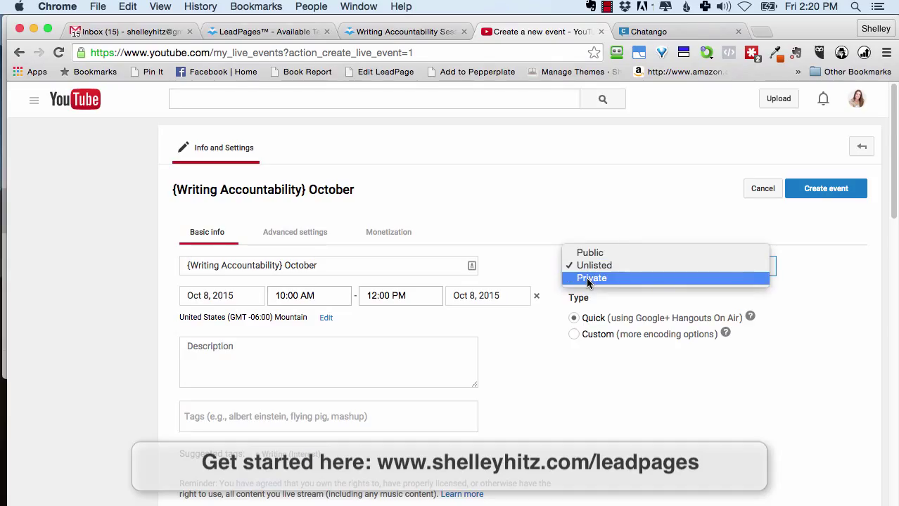
left_click(589, 265)
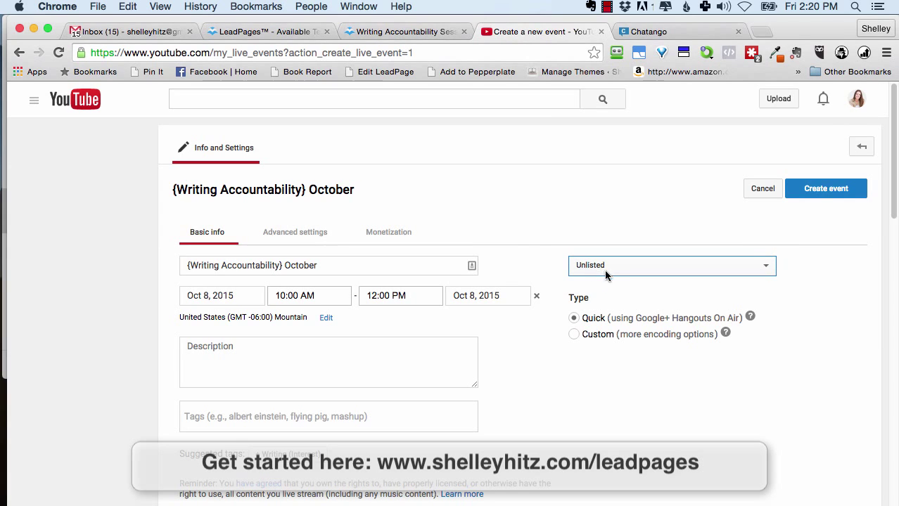
left_click(823, 192)
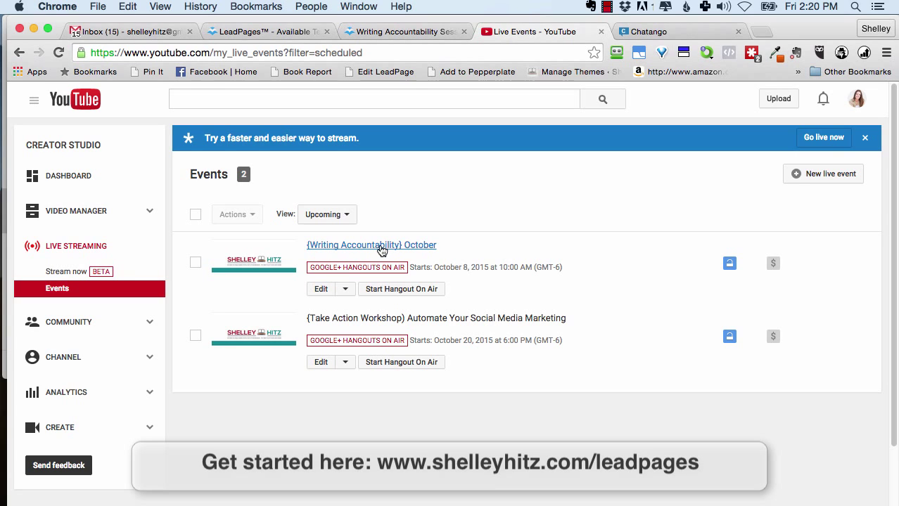
Step: Open the watch page of the "{Writing Accountability} October" event and bring up its embed code with the additional embed options
left_click(382, 251)
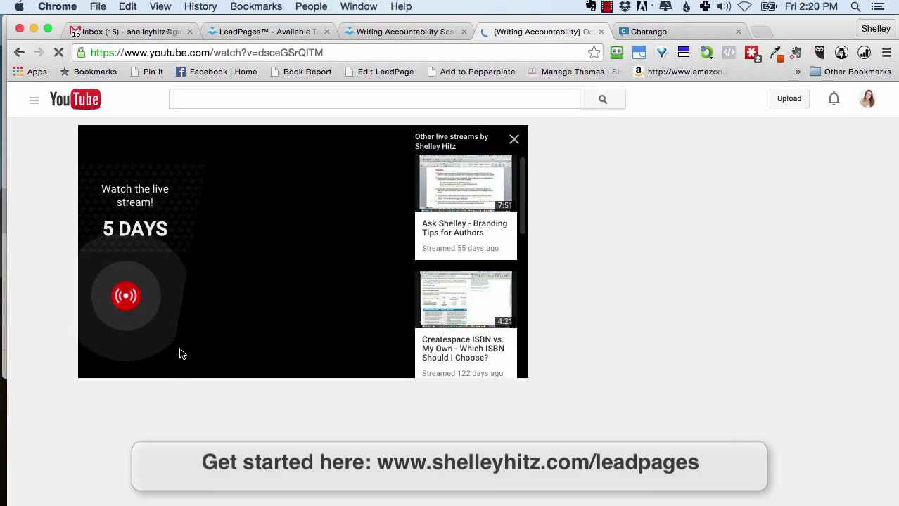
scroll(178, 365, "down", 2)
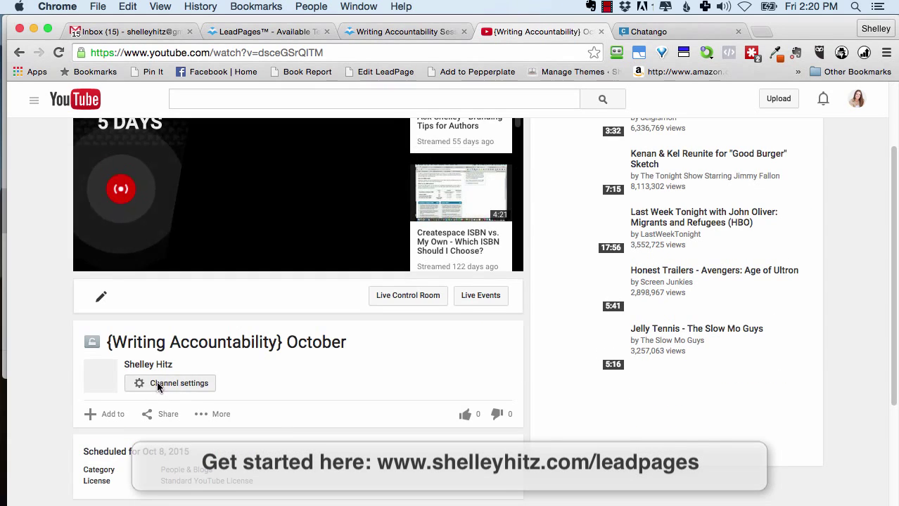
scroll(172, 376, "down", 2)
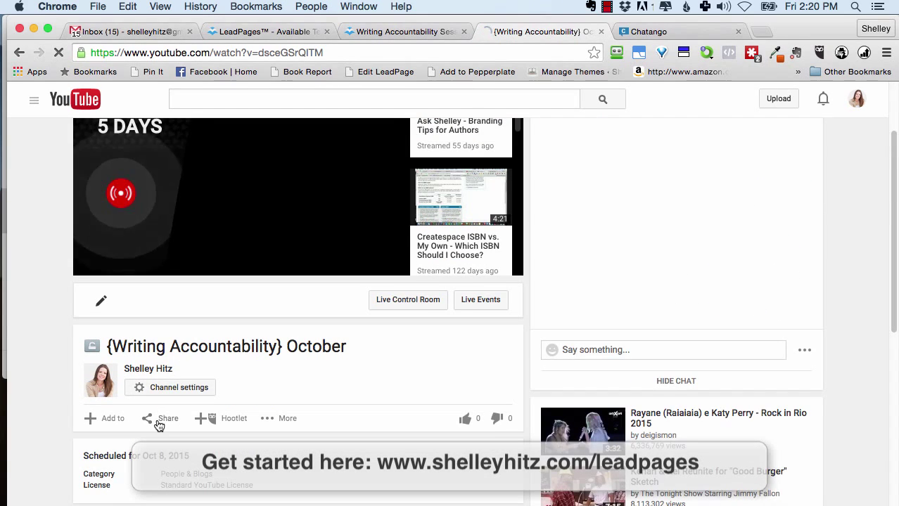
left_click(159, 419)
scroll(176, 341, "down", 5)
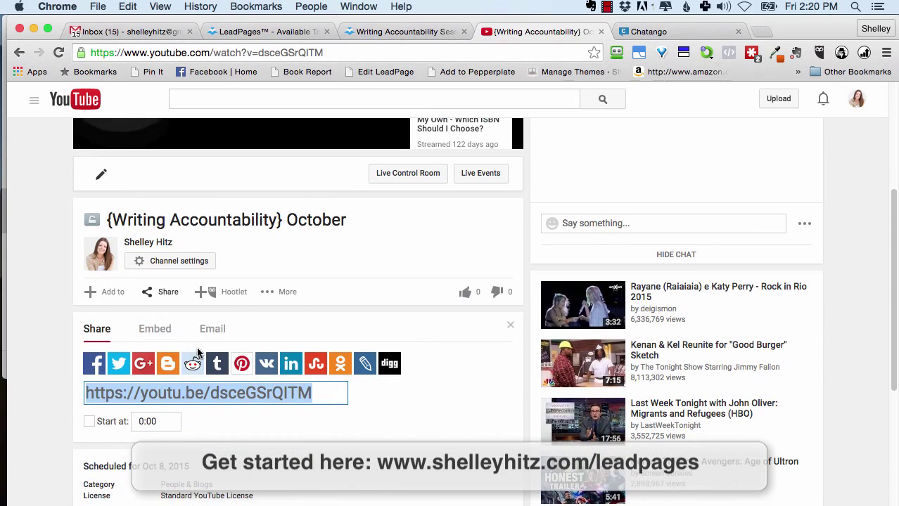
left_click(160, 331)
scroll(163, 336, "down", 1)
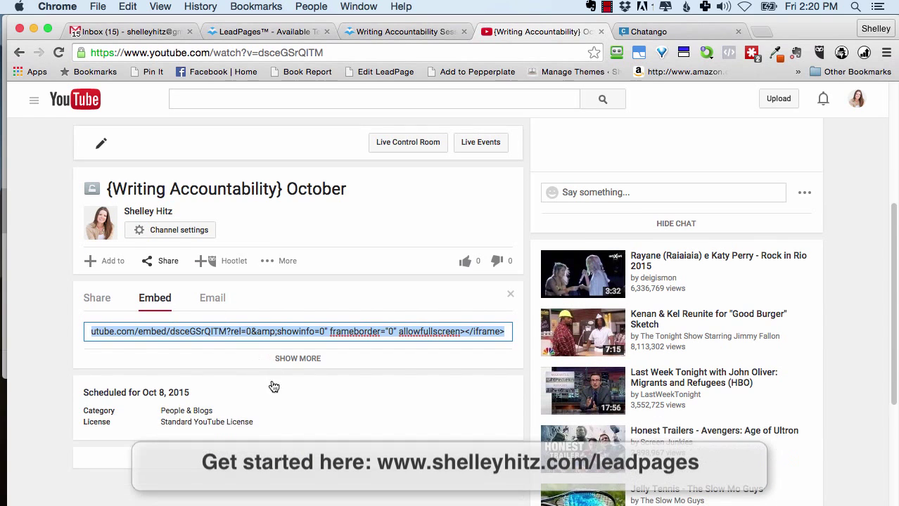
left_click(298, 366)
scroll(207, 355, "down", 10)
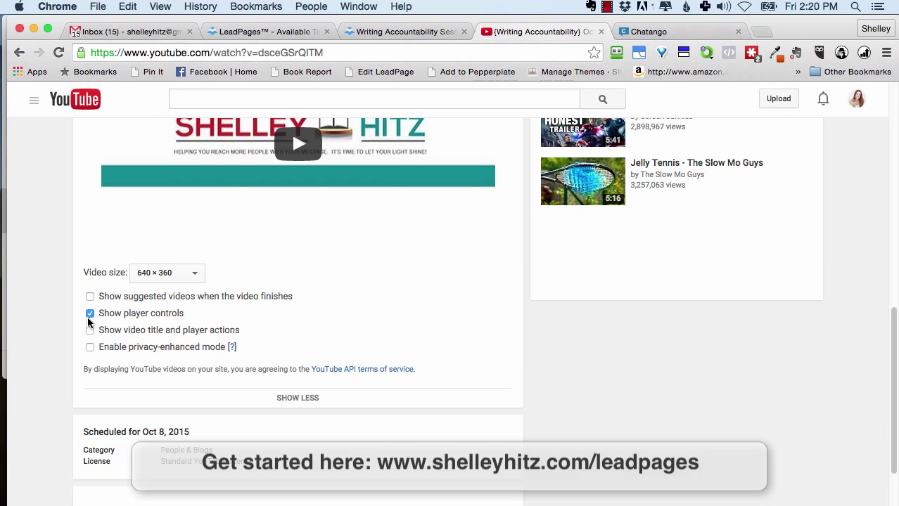
Step: Review the embed options and copy the event's full iframe embed code at 640 × 360
scroll(119, 274, "down", 2)
scroll(245, 246, "up", 7)
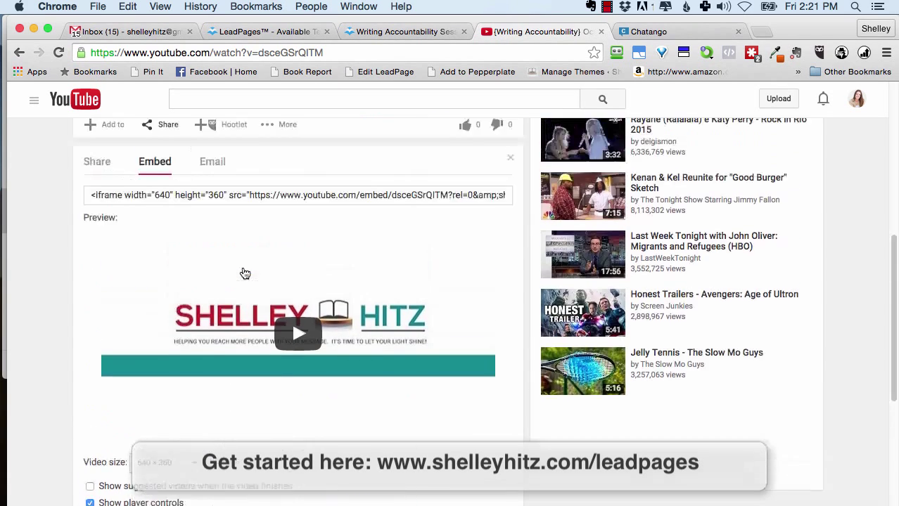
scroll(245, 274, "up", 1)
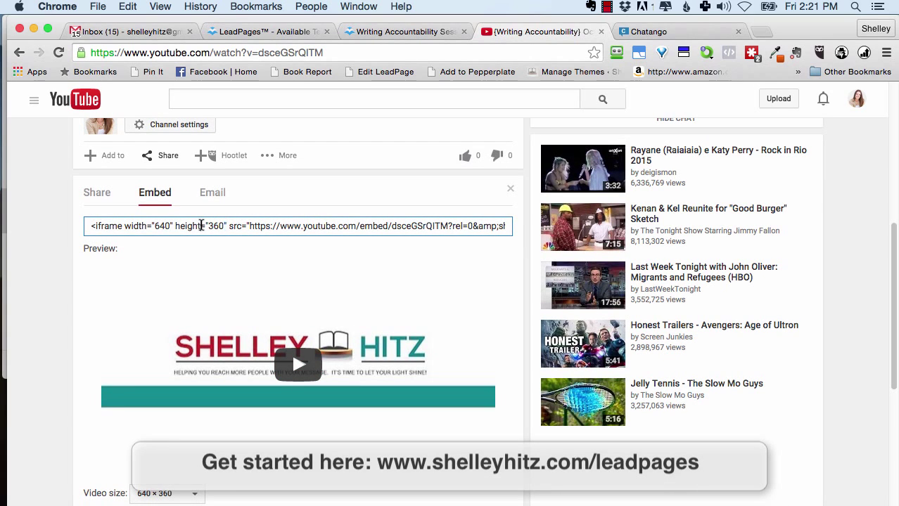
left_click(201, 225)
right_click(201, 226)
left_click(224, 205)
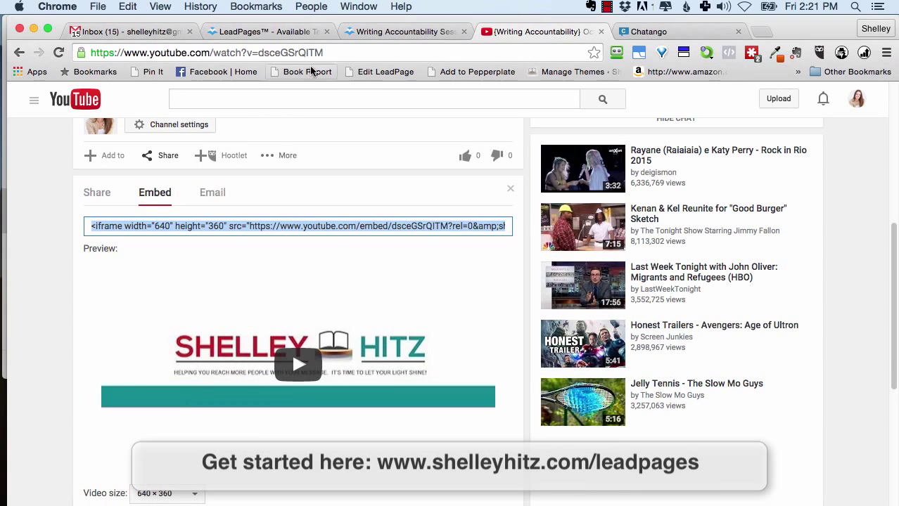
Step: Switch to the LeadPages editor and replace the page video's embed code with the copied YouTube code
left_click(266, 31)
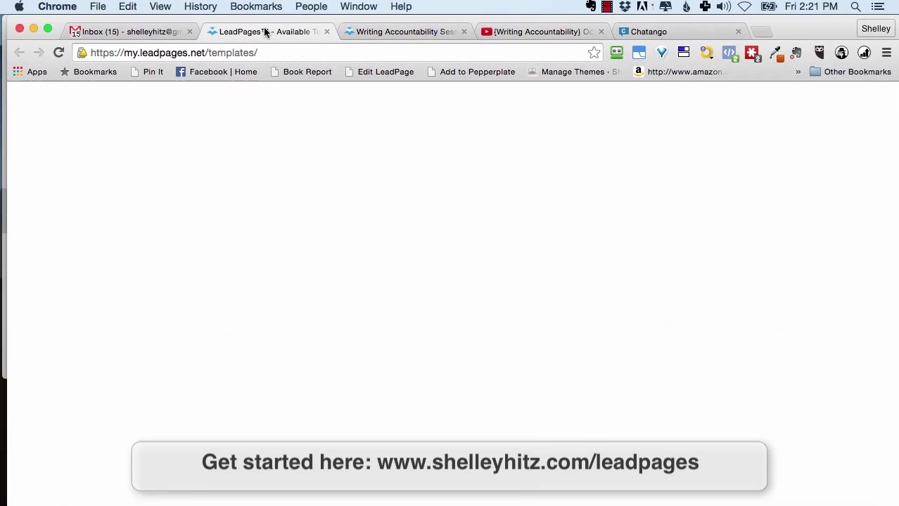
left_click(371, 31)
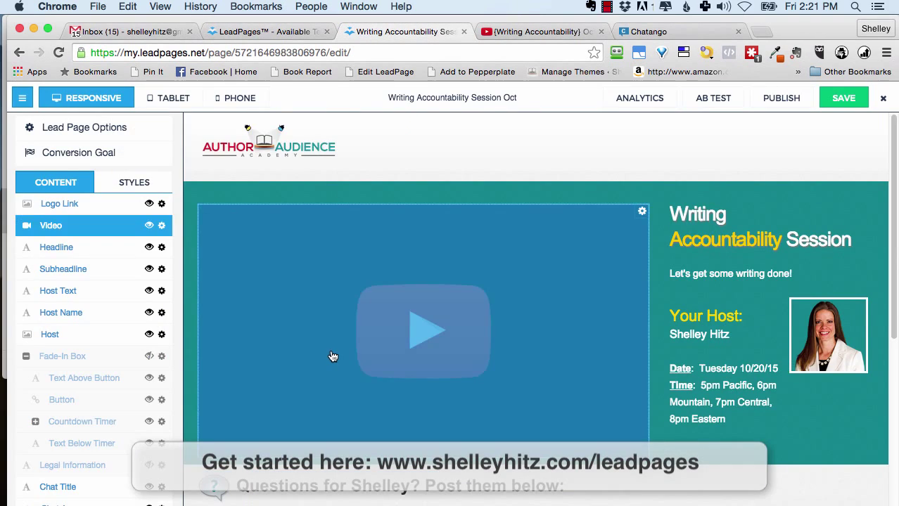
left_click(332, 357)
key("super+v")
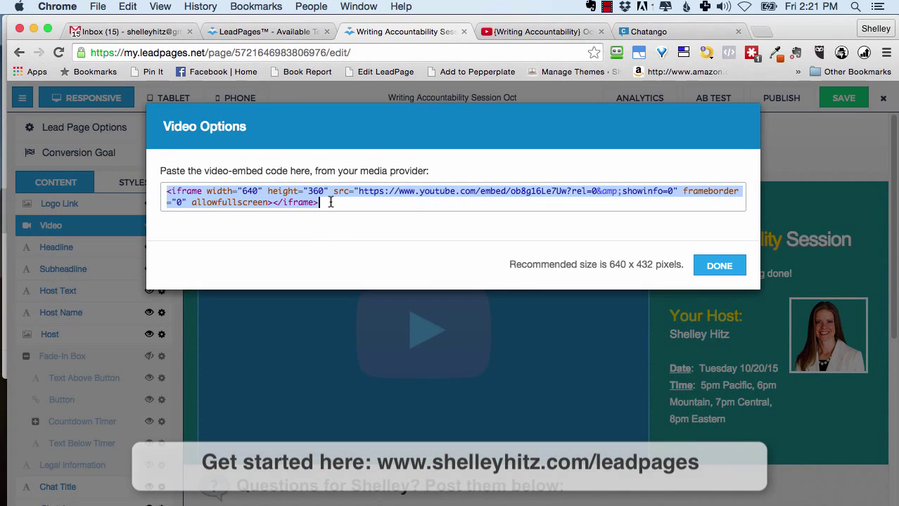
key("BackSpace")
key("super+v")
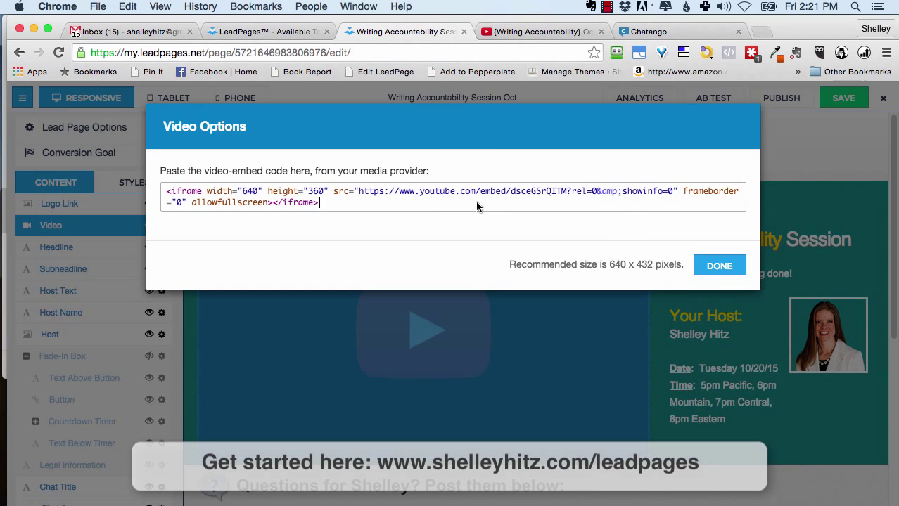
left_click(713, 268)
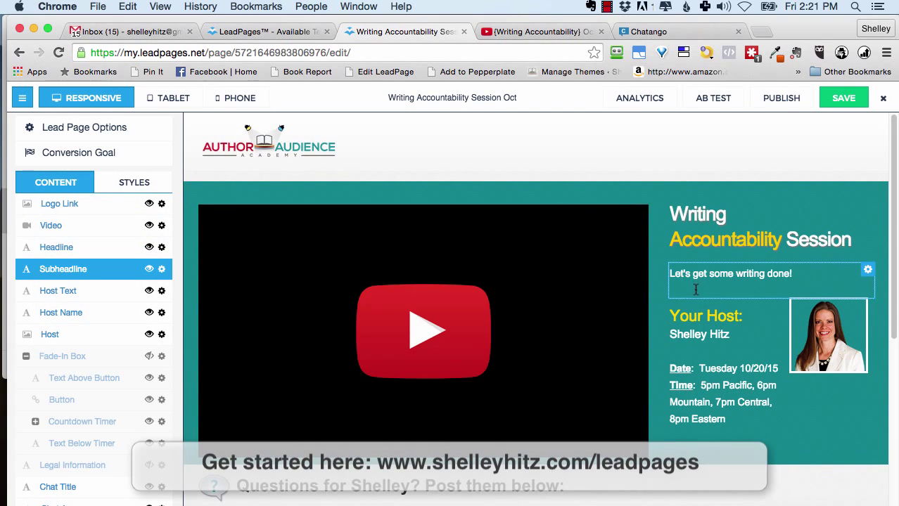
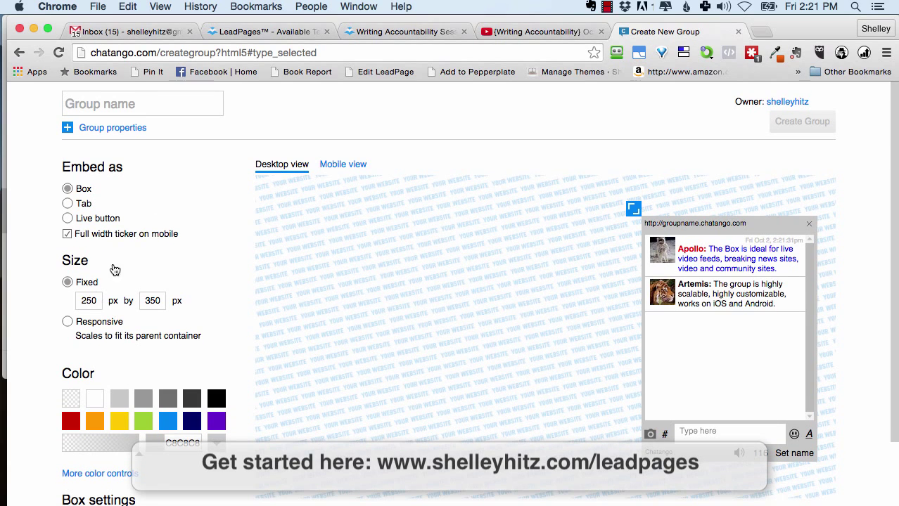
Step: Return to the LeadPages editor and open the chat area's embed code to check the chat box's width and height
left_click(357, 33)
scroll(321, 336, "down", 5)
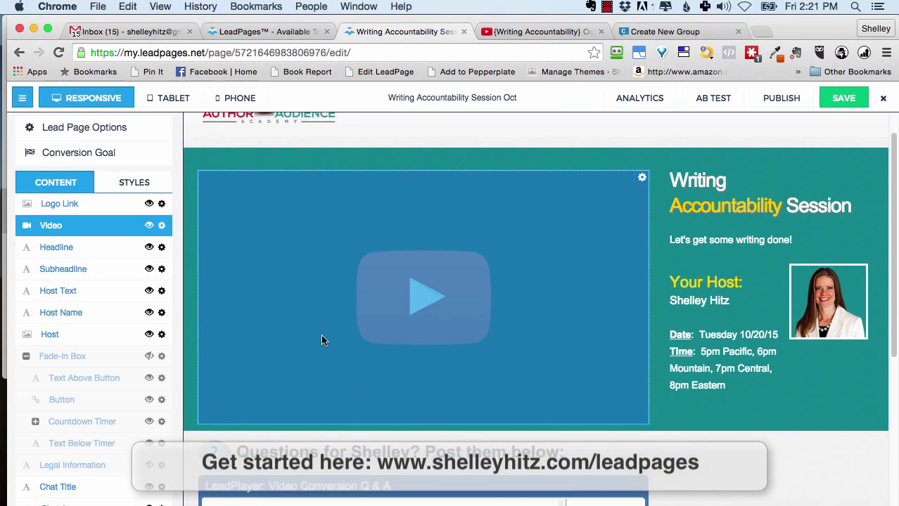
left_click(320, 343)
key("super+v")
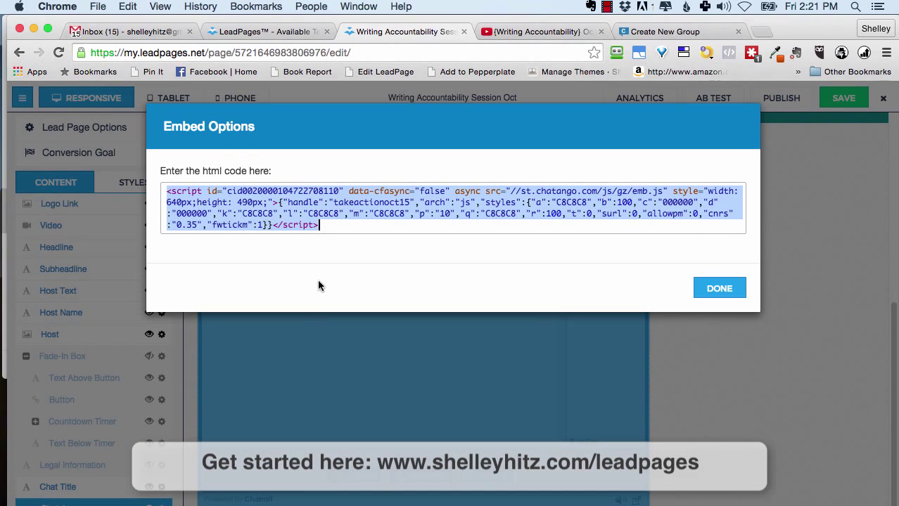
left_click(263, 203)
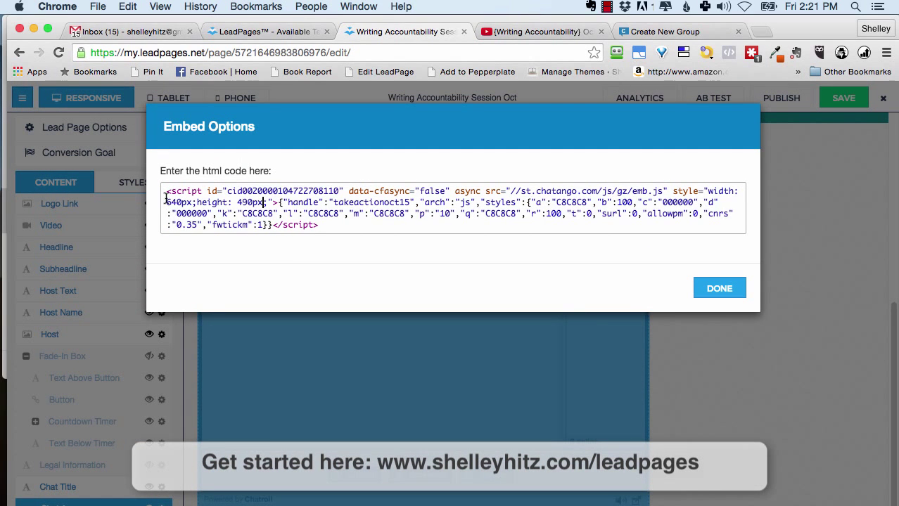
Step: Switch to Chatango's new group form and set the box's fixed size to 640 by 490 px
left_click(635, 32)
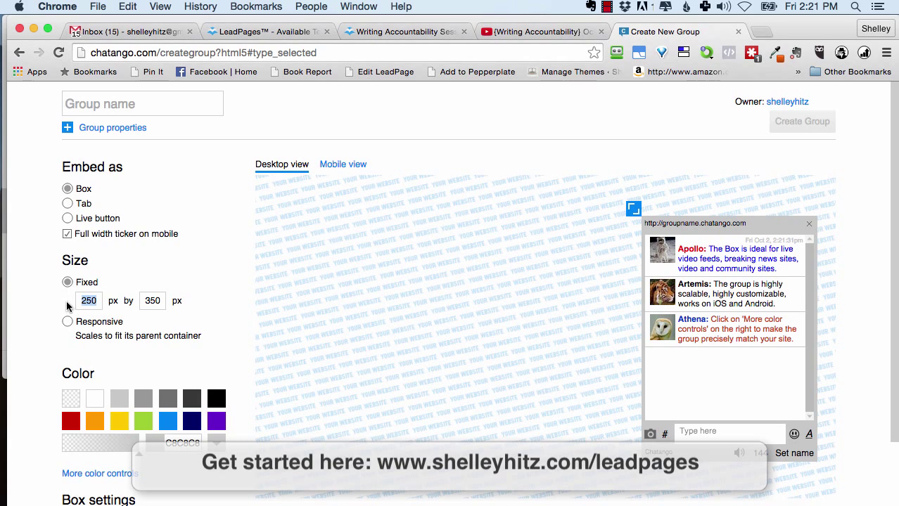
type("640")
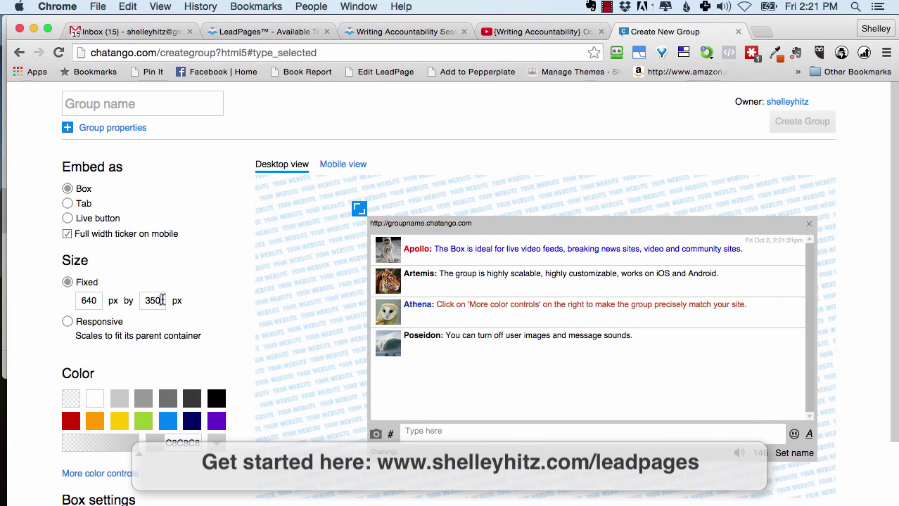
double_click(161, 300)
type("490")
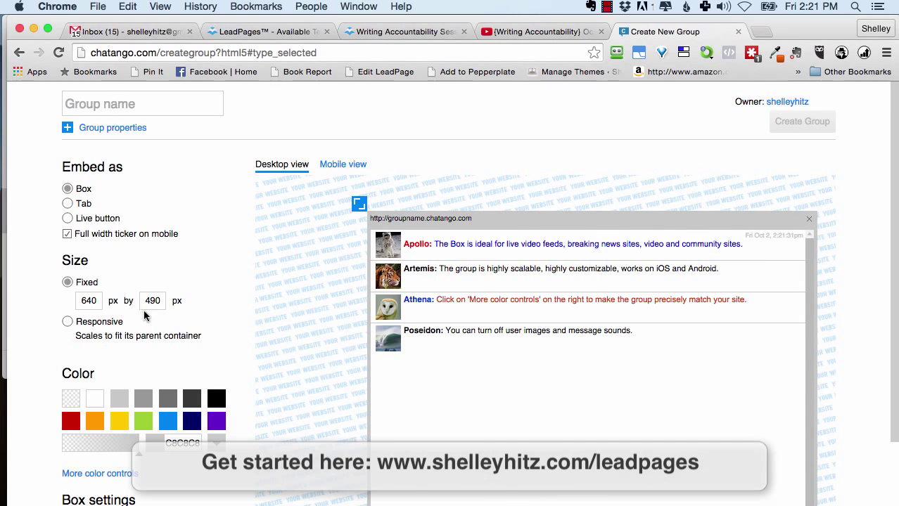
Step: Turn off message sound, URL display and private messaging in the chat box settings, and turn on round corners
scroll(138, 323, "down", 3)
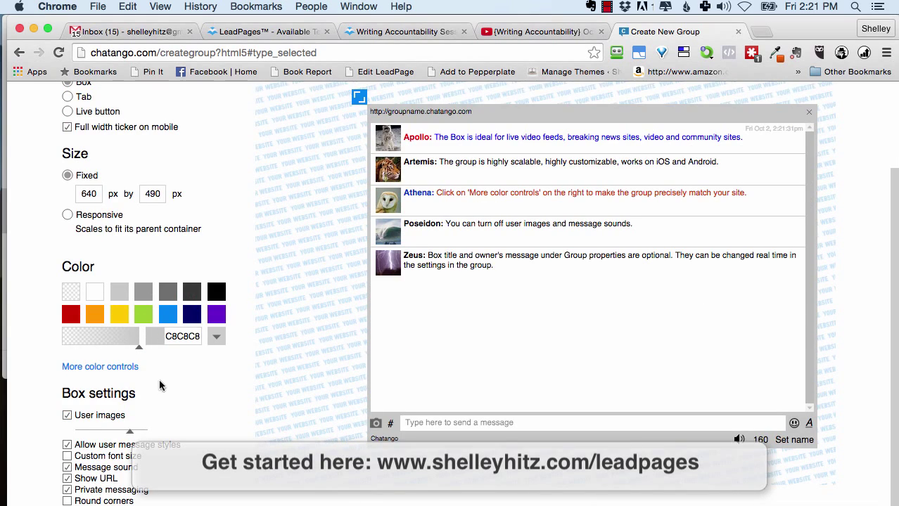
left_click(68, 468)
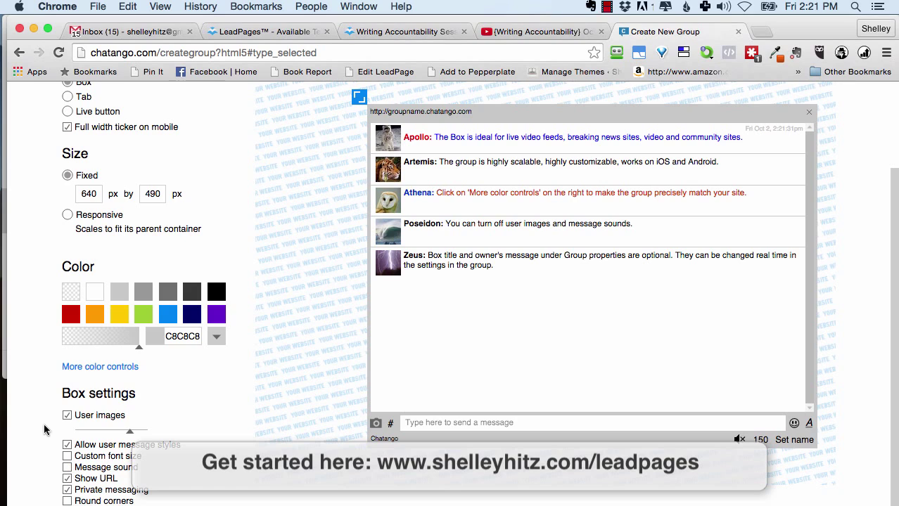
left_click(67, 479)
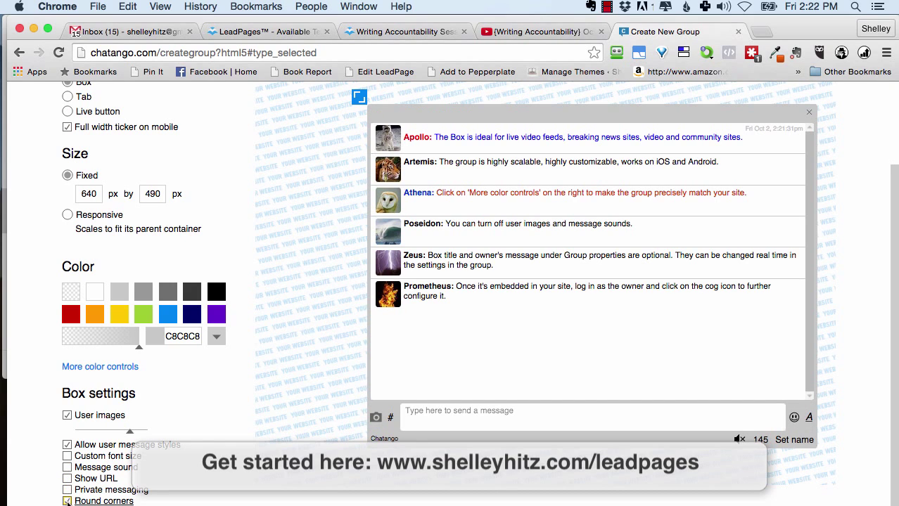
Step: Try writinggroup as the new group's name and trim it back to writing
scroll(129, 391, "up", 3)
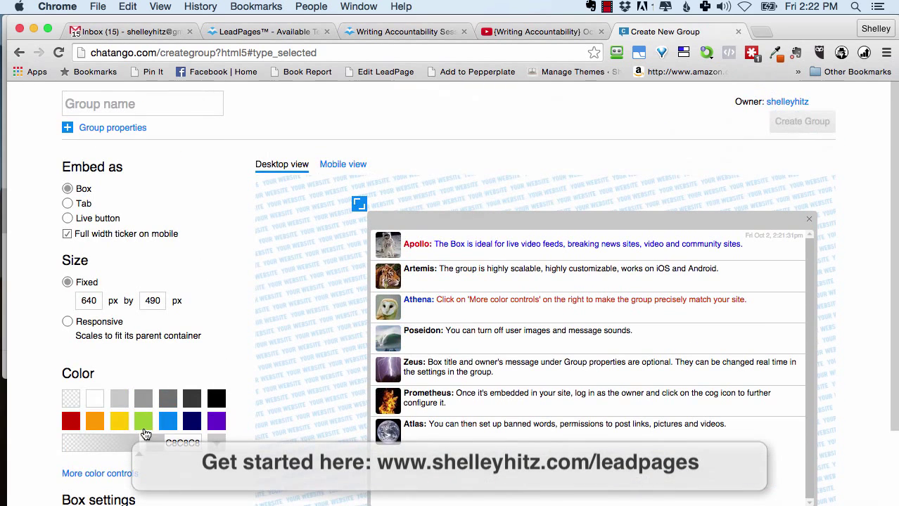
left_click(128, 103)
type("w")
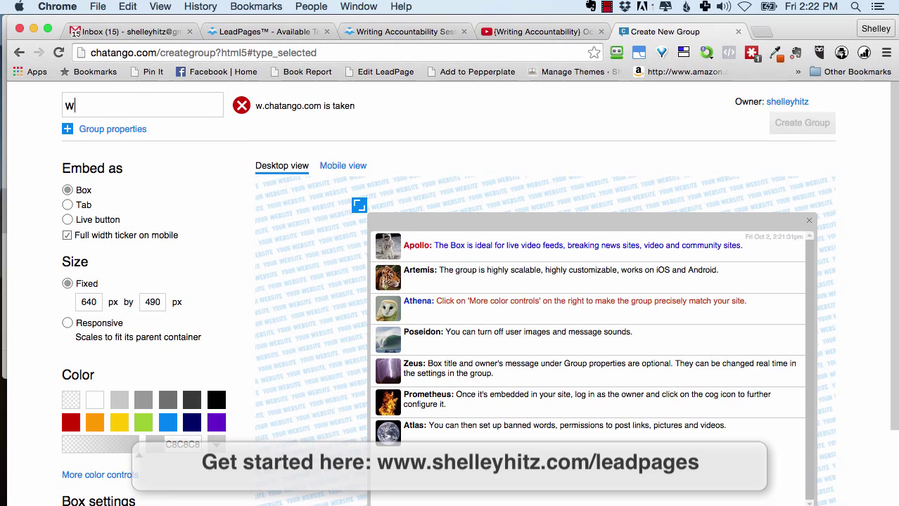
type("riting")
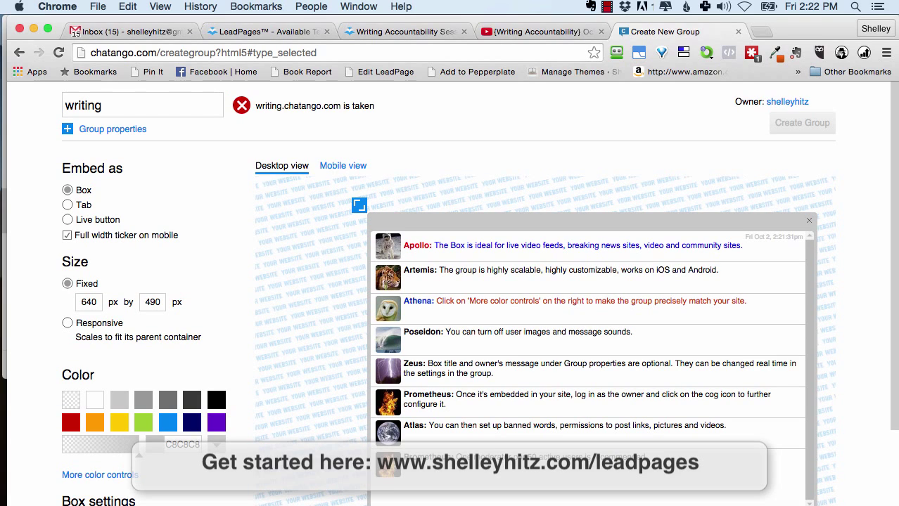
type("group")
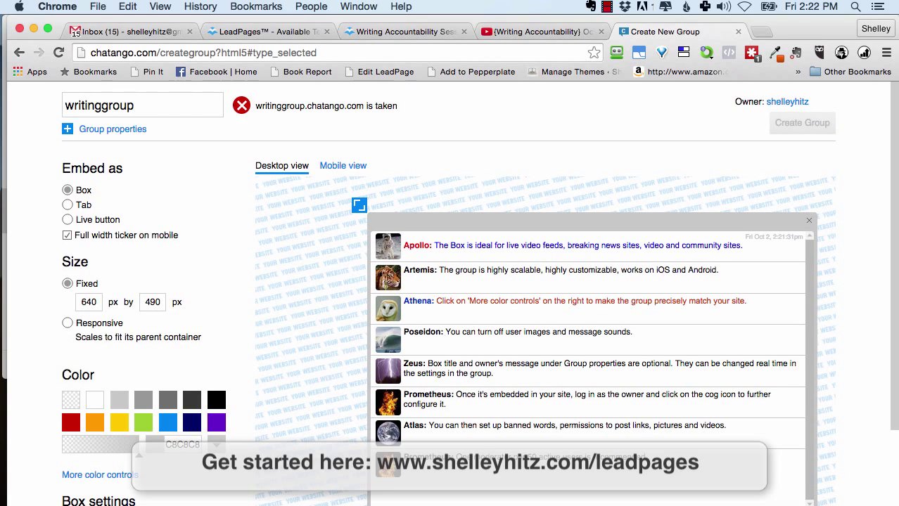
key("BackSpace")
key("BackSpace")
key("BackSpace")
key("BackSpace")
key("BackSpace")
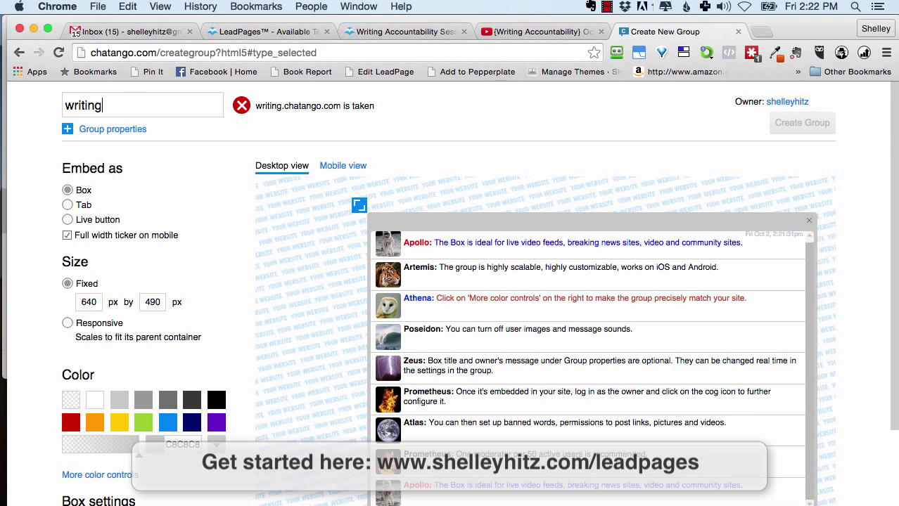
Step: Complete the group name as writingoct15 and create the group
type("october")
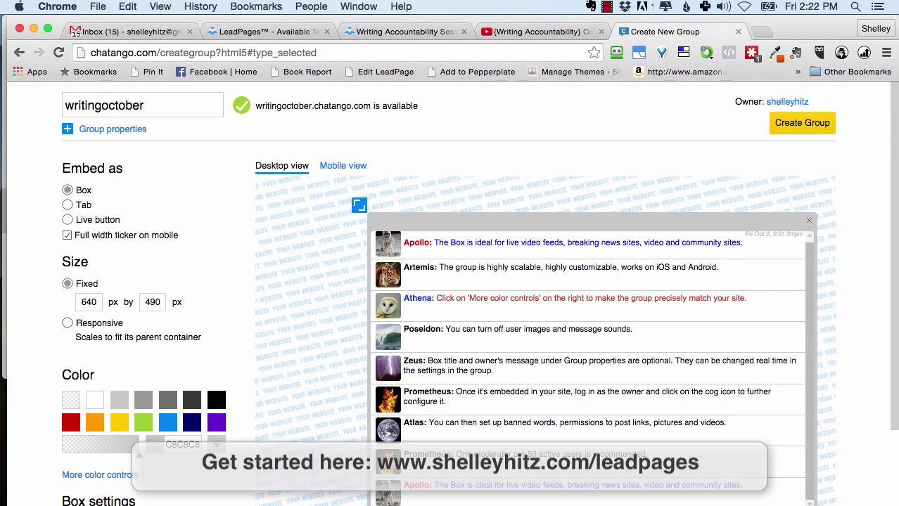
type("15")
key("BackSpace")
key("BackSpace")
key("BackSpace")
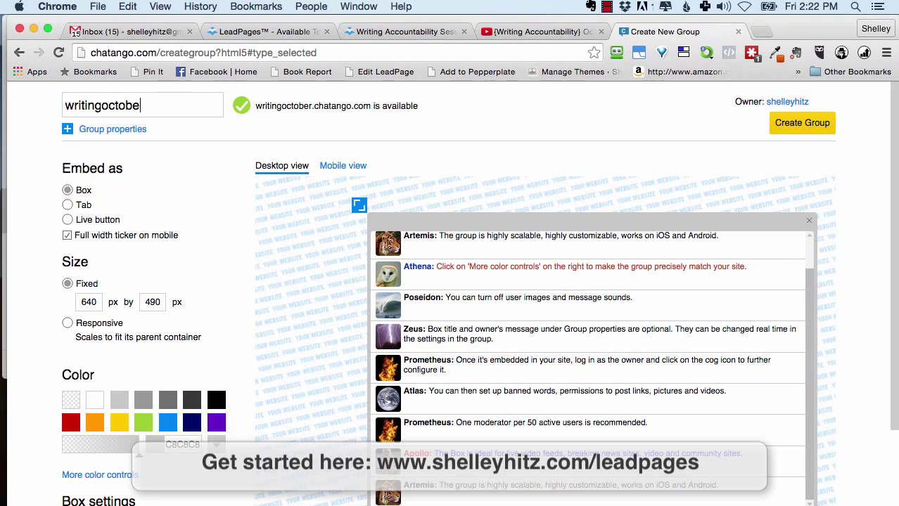
key("BackSpace")
key("BackSpace")
key("BackSpace")
type("15")
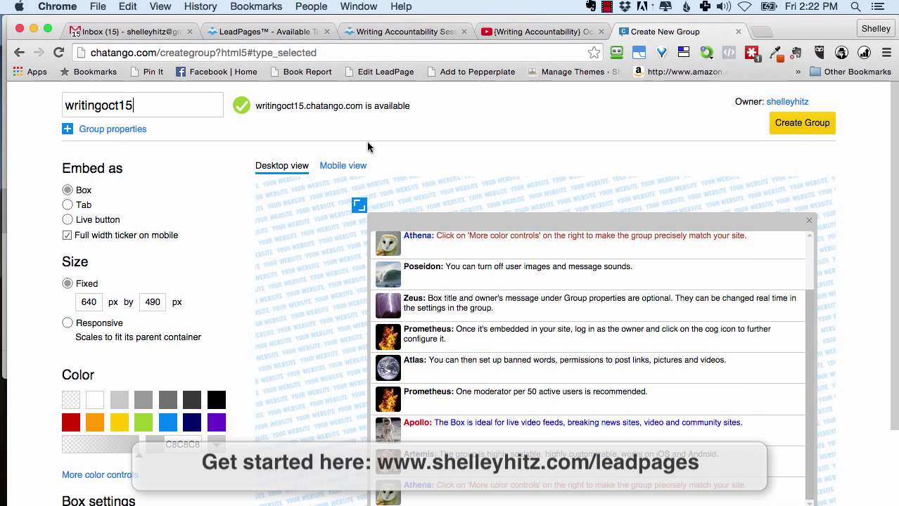
left_click(797, 131)
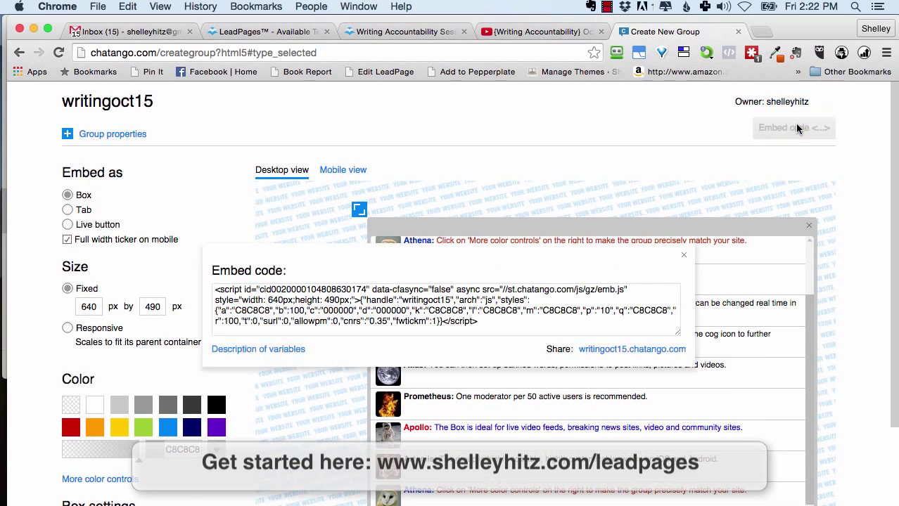
Step: Copy the full embed code of the writingoct15 chat group
left_click(331, 295)
right_click(328, 301)
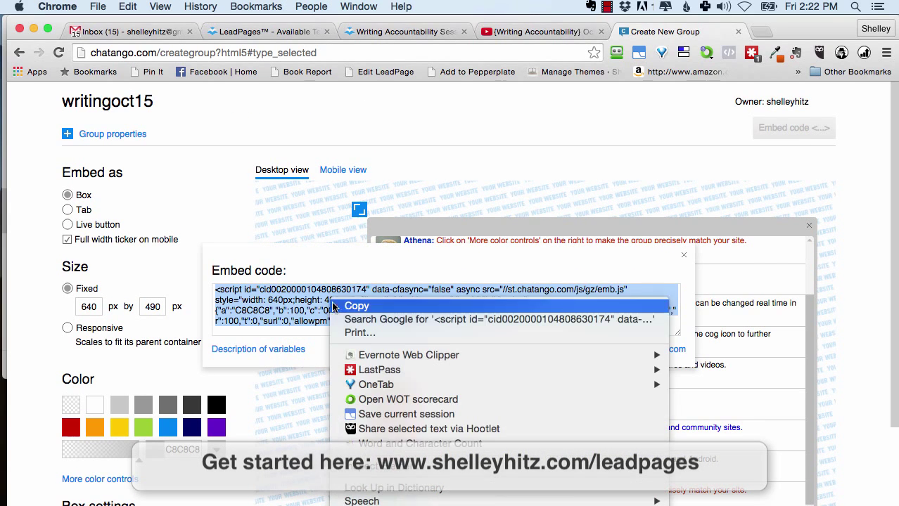
left_click(344, 306)
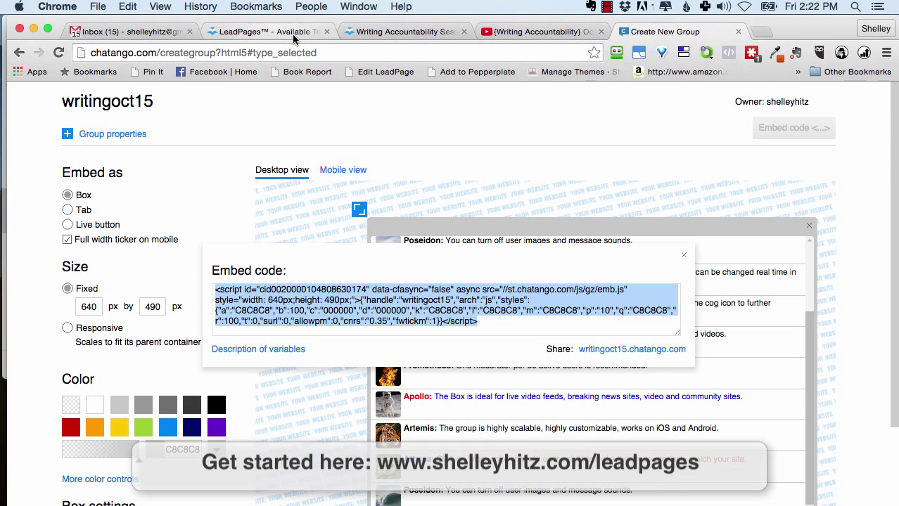
Step: Switch to the LeadPages editor and replace the chat area's embed code with the copied Chatango code
left_click(379, 32)
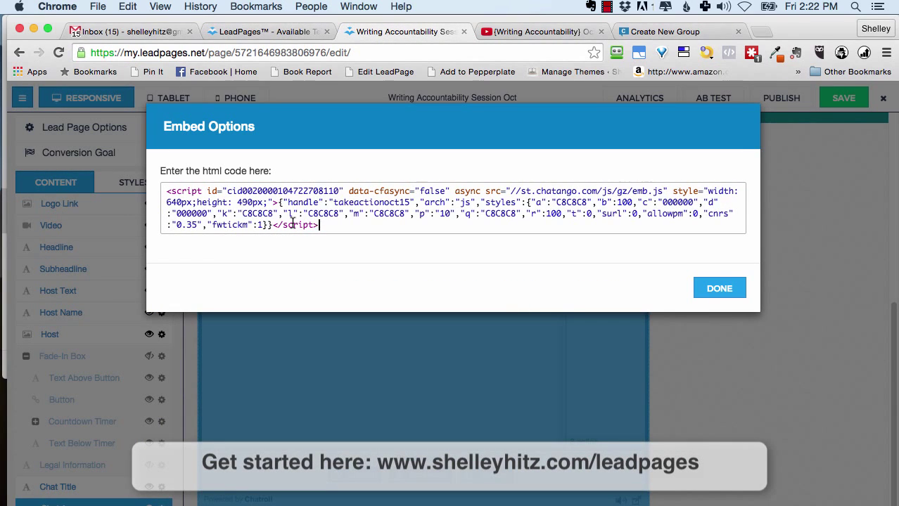
key("super+a")
key("BackSpace")
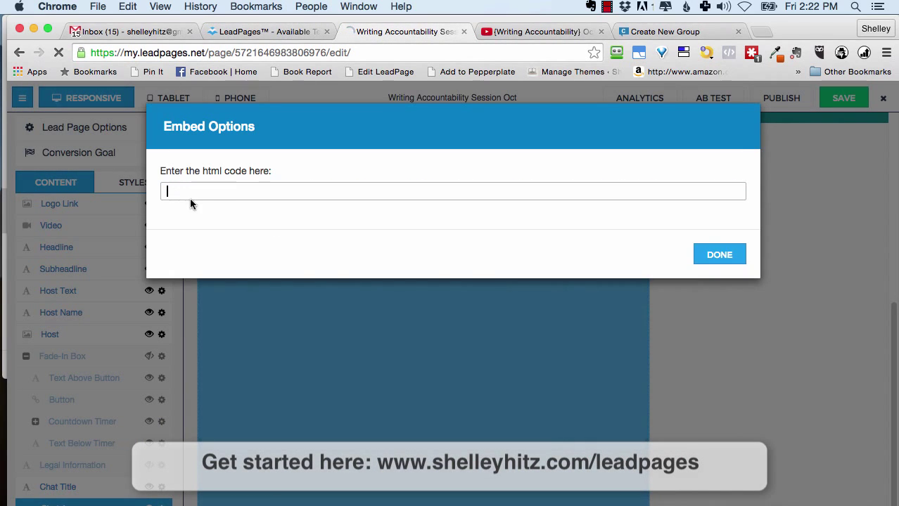
key("super+v")
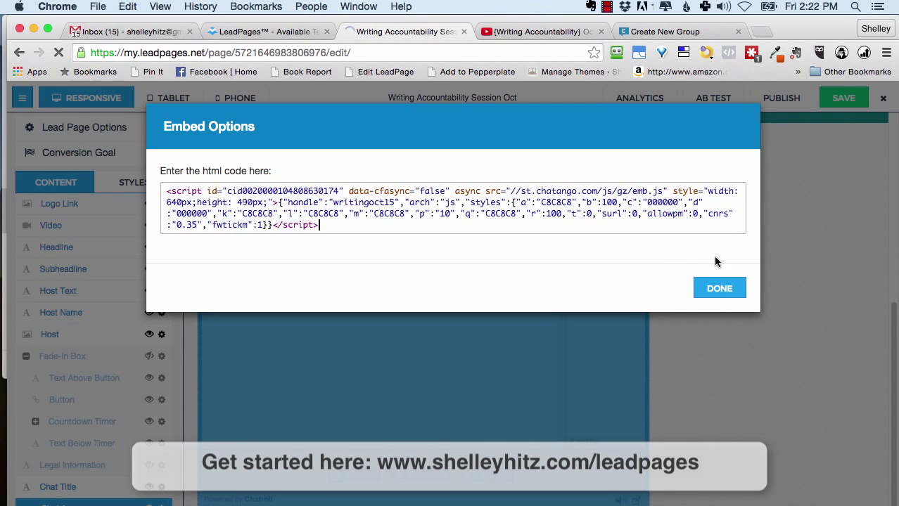
left_click(713, 292)
Step: Save the LeadPage and view its published version at the LeadPages URL from the publishing options
left_click(841, 99)
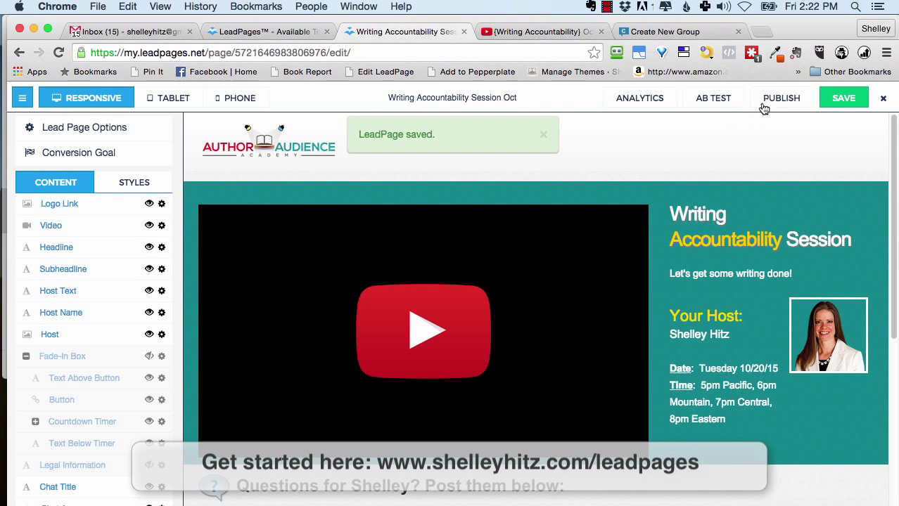
left_click(765, 98)
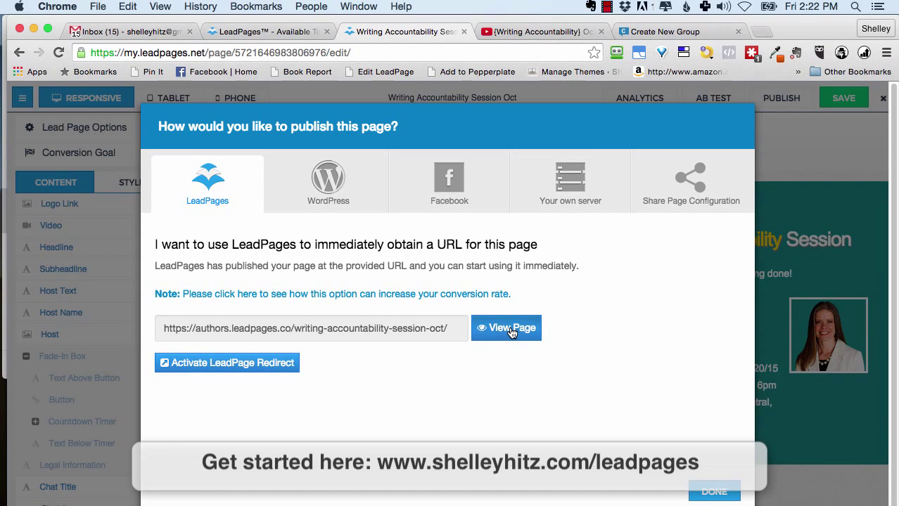
left_click(513, 327)
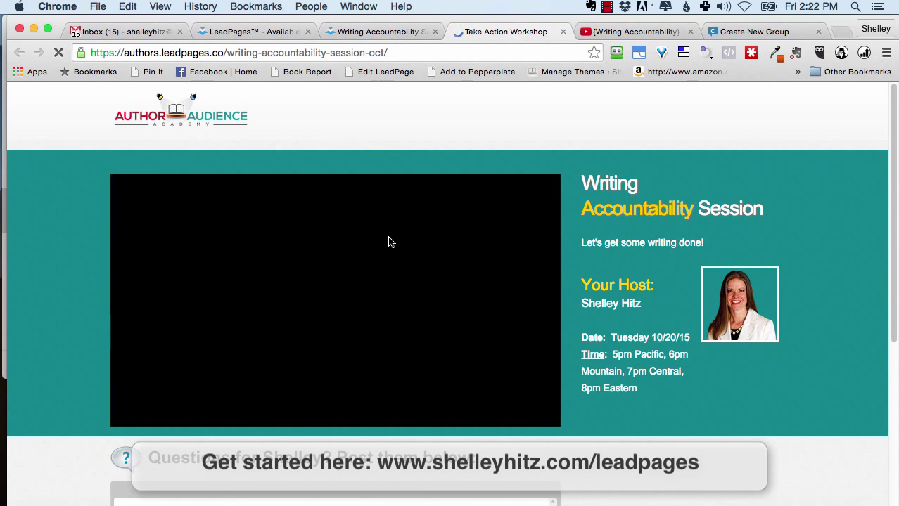
Step: Review the published page's layout and play the embedded YouTube video to check the live stream countdown
scroll(50, 282, "down", 3)
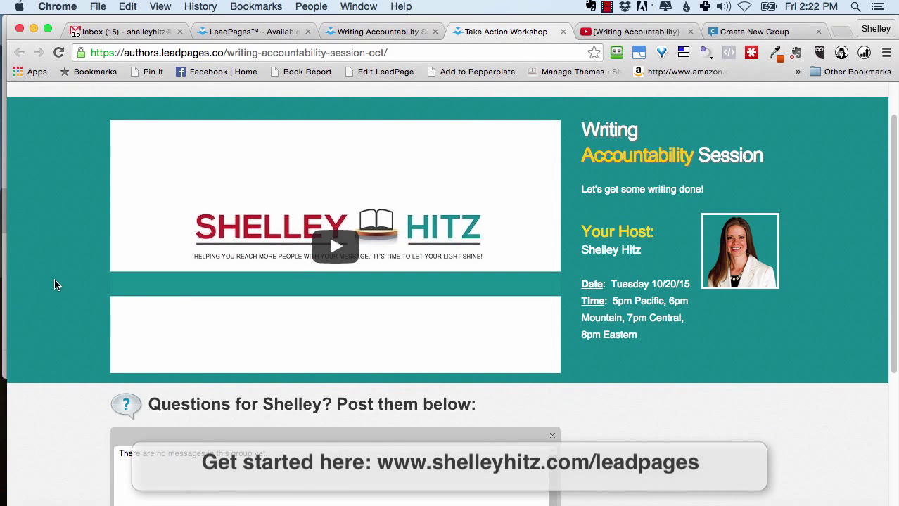
scroll(56, 280, "up", 3)
scroll(303, 310, "down", 1)
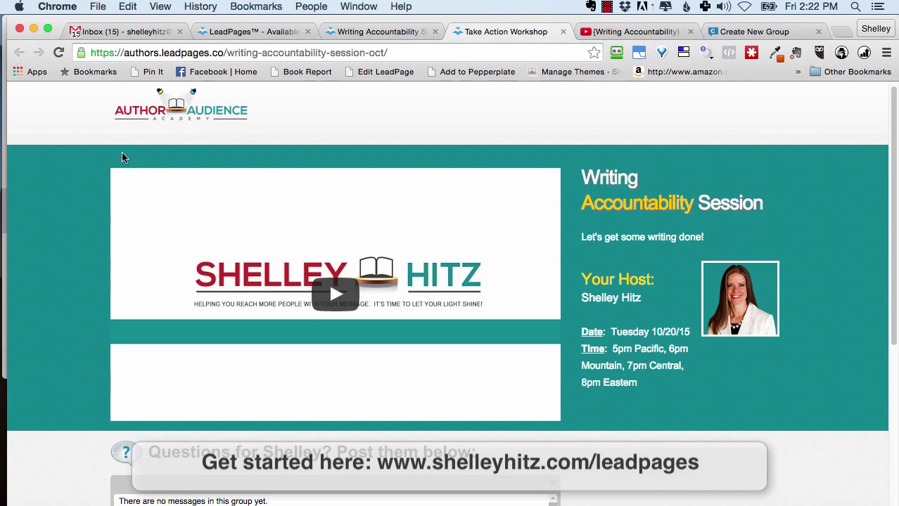
scroll(110, 190, "down", 4)
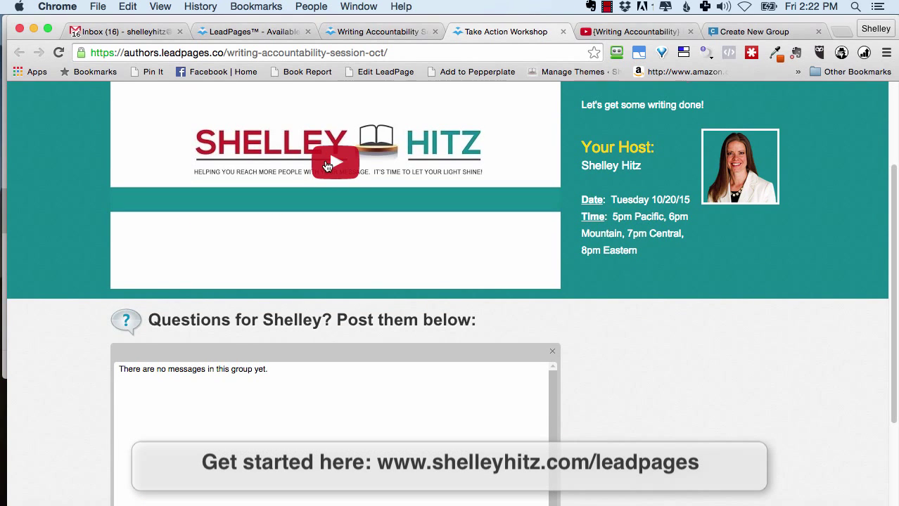
left_click(327, 166)
scroll(64, 211, "up", 3)
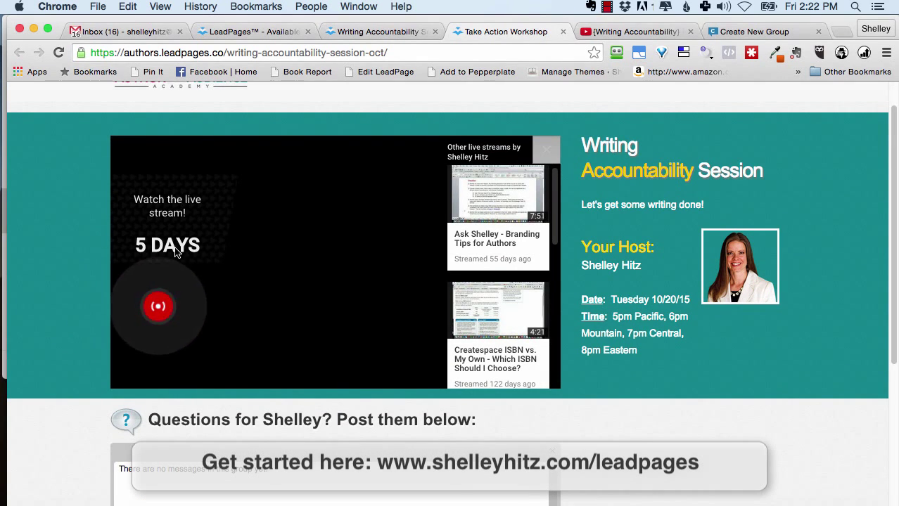
Step: Post the message "Welcome to our first writing accountability session!" in the page's chat box
scroll(165, 260, "down", 7)
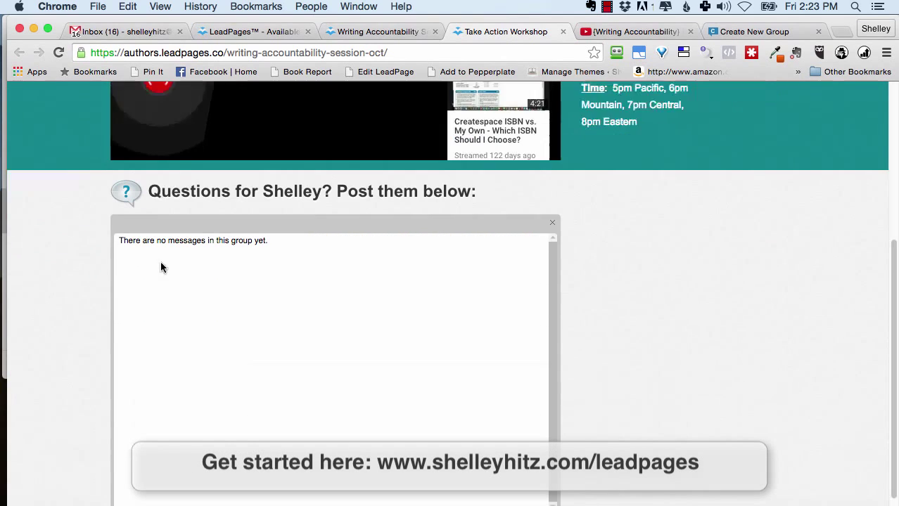
scroll(160, 267, "down", 1)
left_click(178, 486)
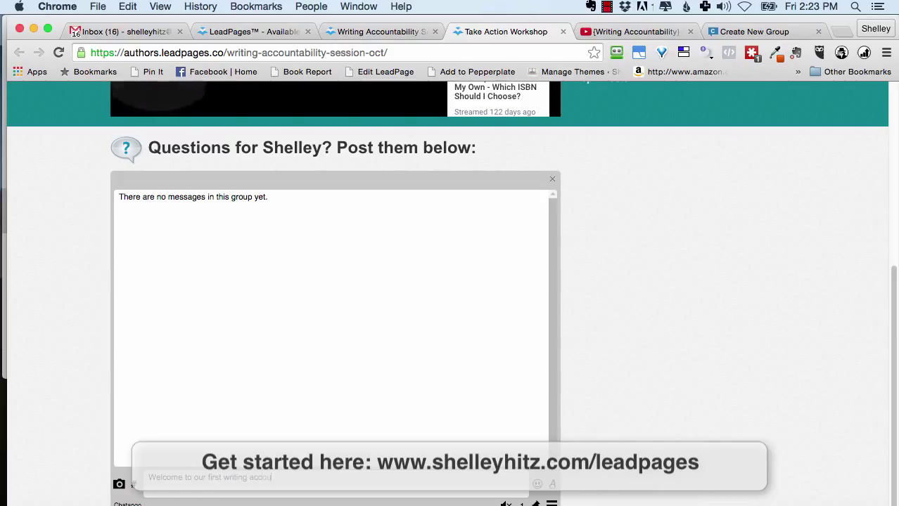
type("Welcome to our first writing accountability session!")
key("Return")
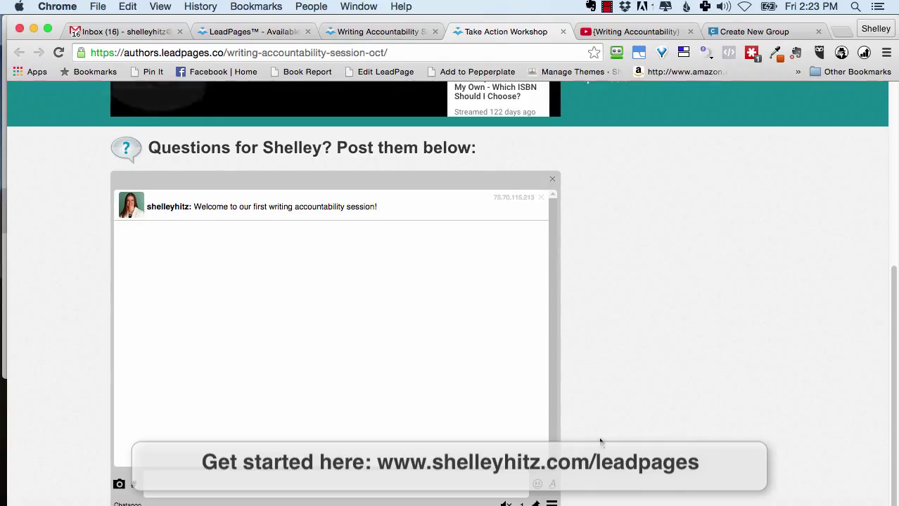
Step: Look through the chat box owner's options for banned content, chat restrictions and group editing, and close them
scroll(600, 433, "down", 1)
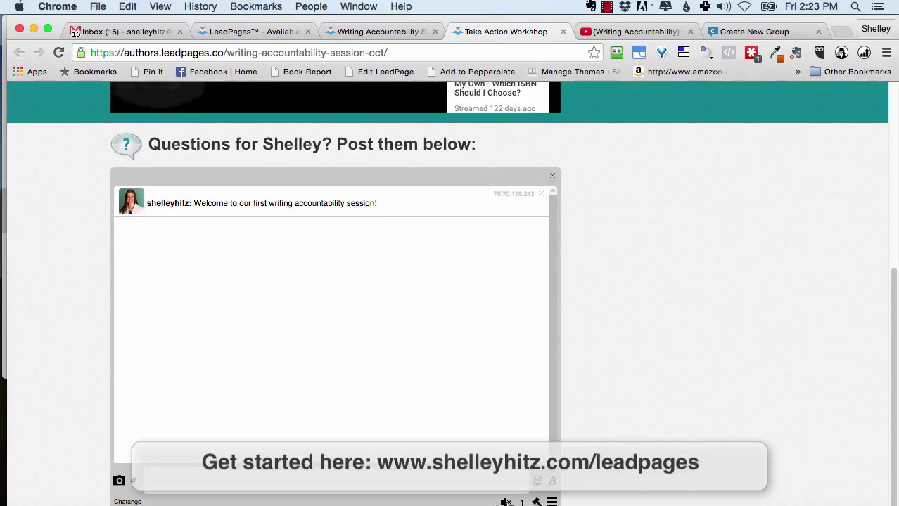
left_click(553, 501)
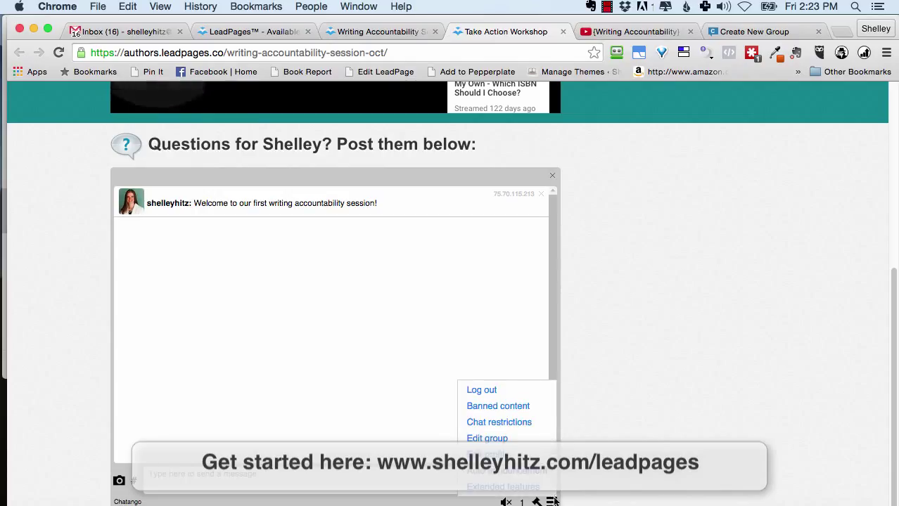
left_click(600, 403)
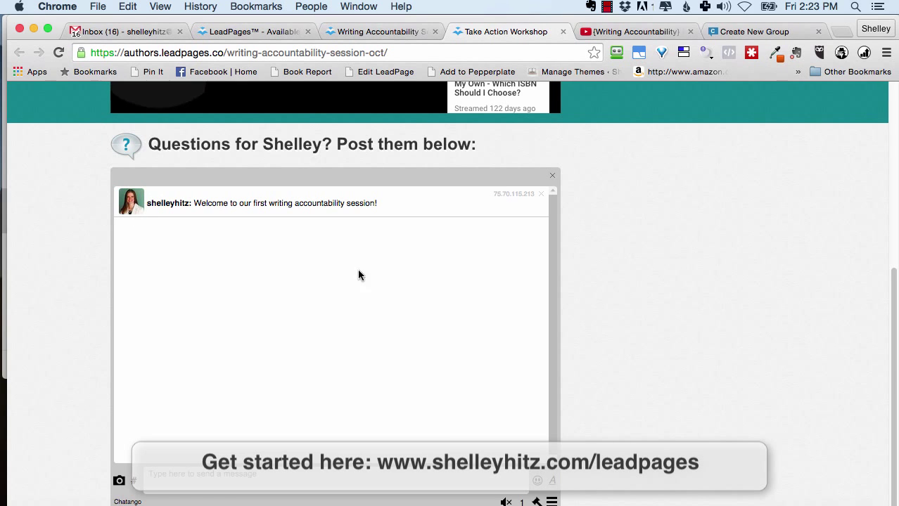
Step: Switch to YouTube and open the list of upcoming live streaming events in Creator Studio
scroll(646, 310, "up", 5)
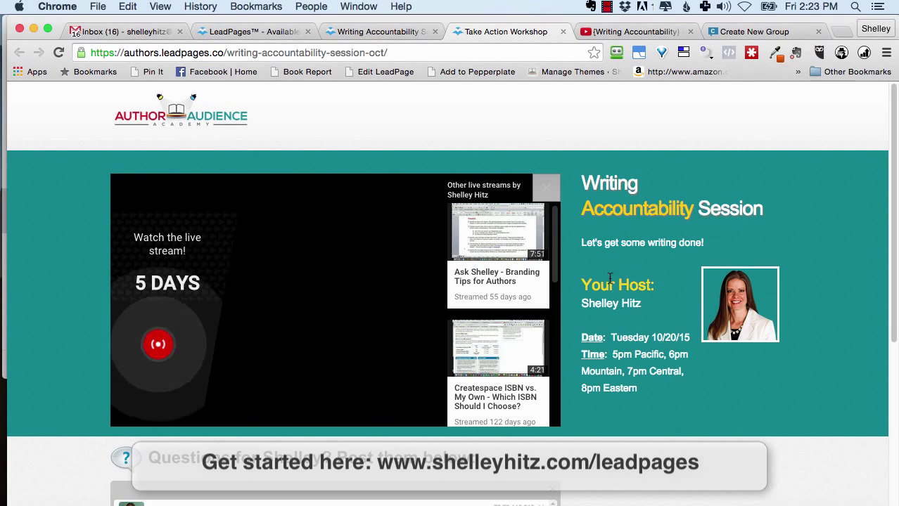
left_click(636, 31)
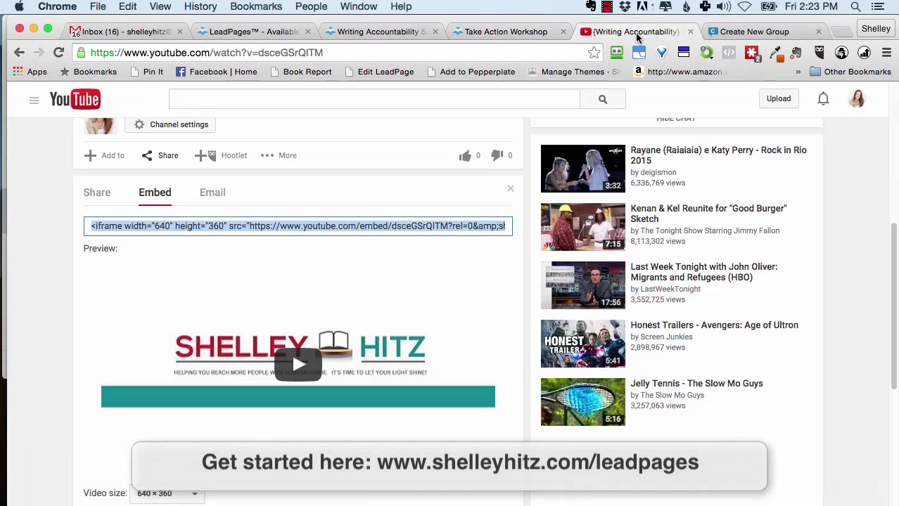
left_click(851, 106)
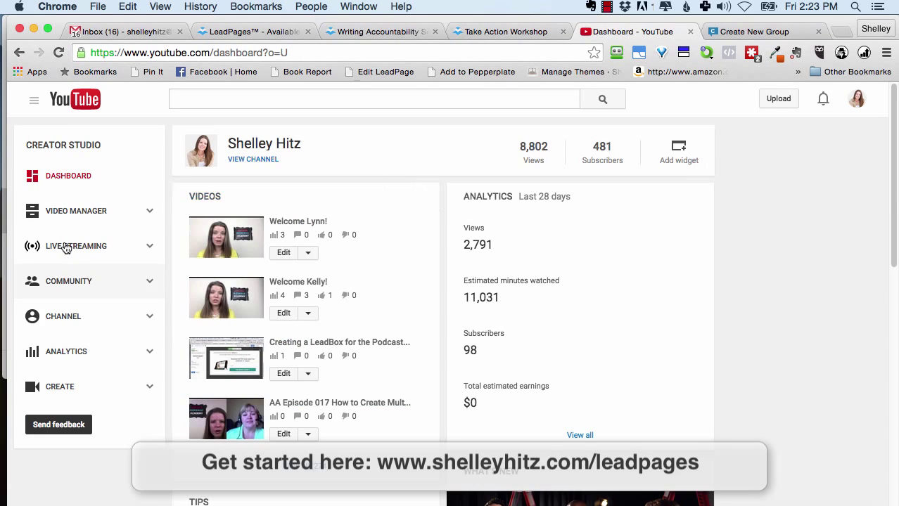
left_click(64, 247)
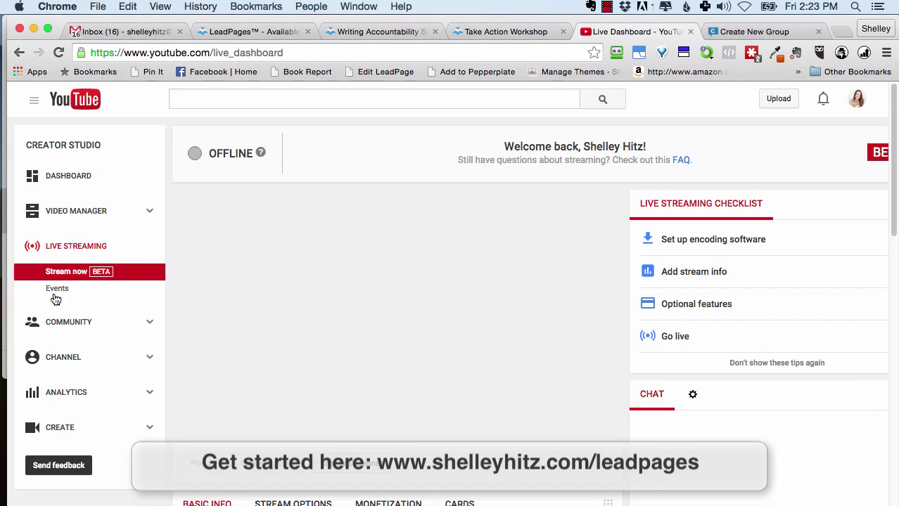
left_click(57, 289)
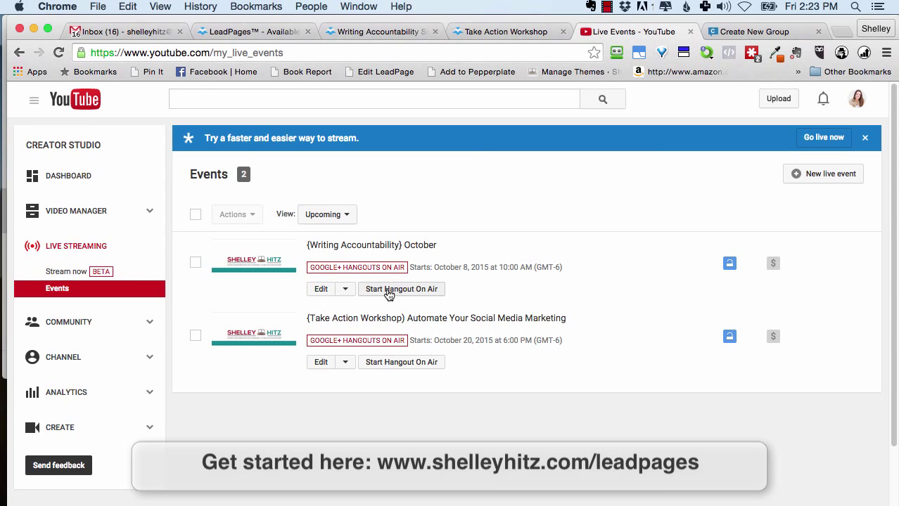
Step: Start the Hangout On Air for the {Writing Accountability} October event and open the Hangout Toolbox's lower third and custom overlay settings
left_click(387, 289)
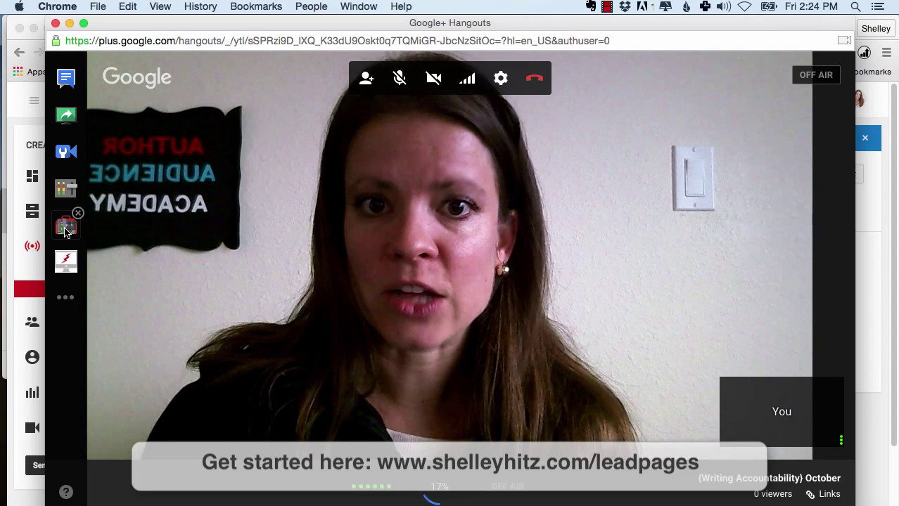
left_click(65, 228)
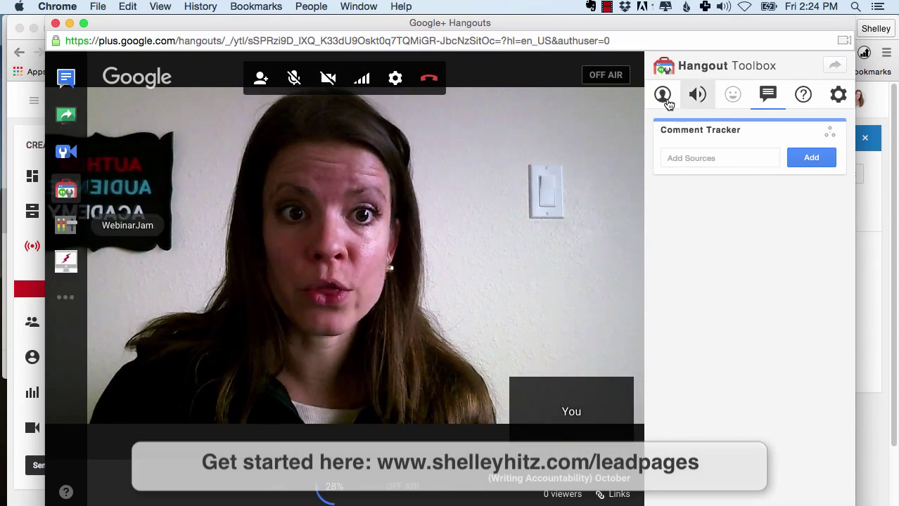
left_click(662, 96)
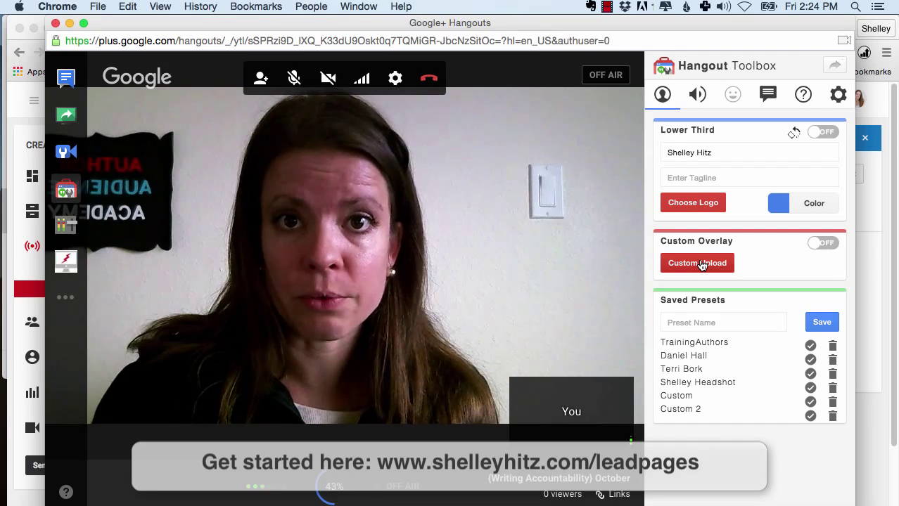
Step: Try the Custom 2 overlay preset on the video, switch the overlay off and close the Hangouts window without broadcasting
left_click(809, 416)
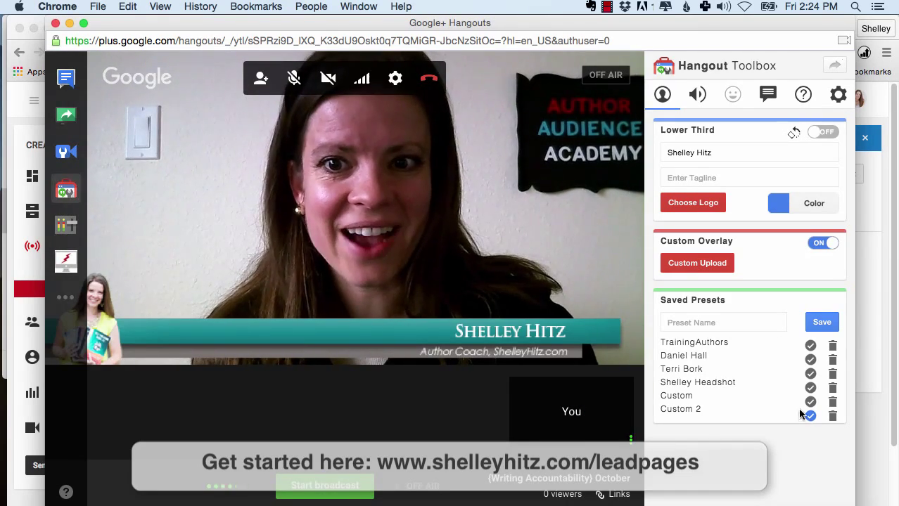
left_click(810, 402)
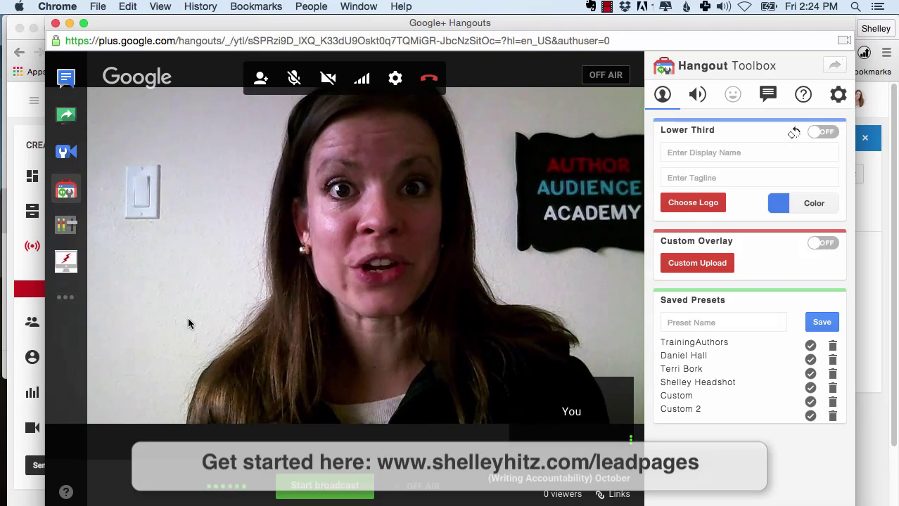
left_click(56, 23)
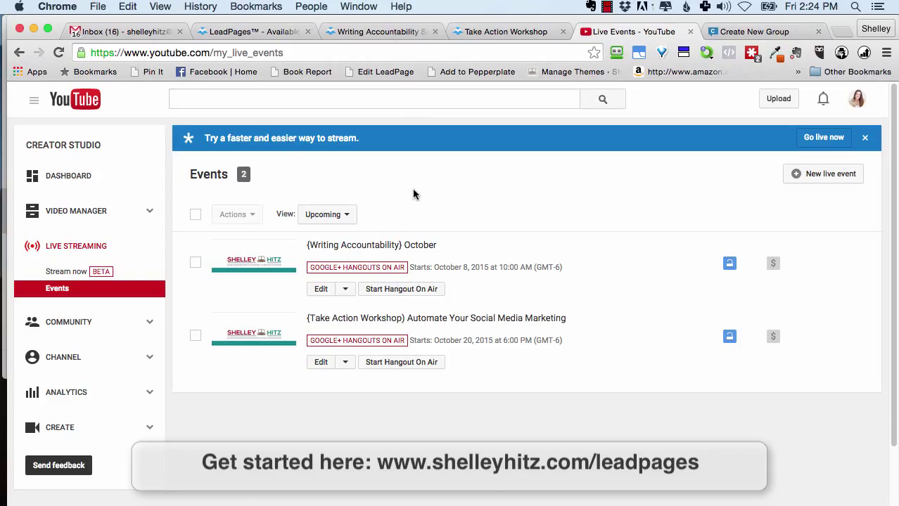
Step: Return to the published writing-accountability-session-oct page, reload it and check the embedded video area
left_click(357, 32)
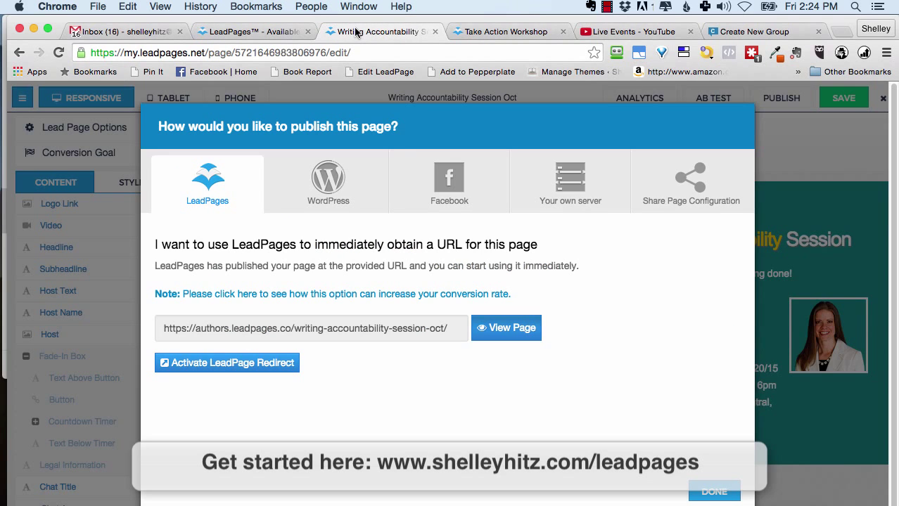
left_click(480, 31)
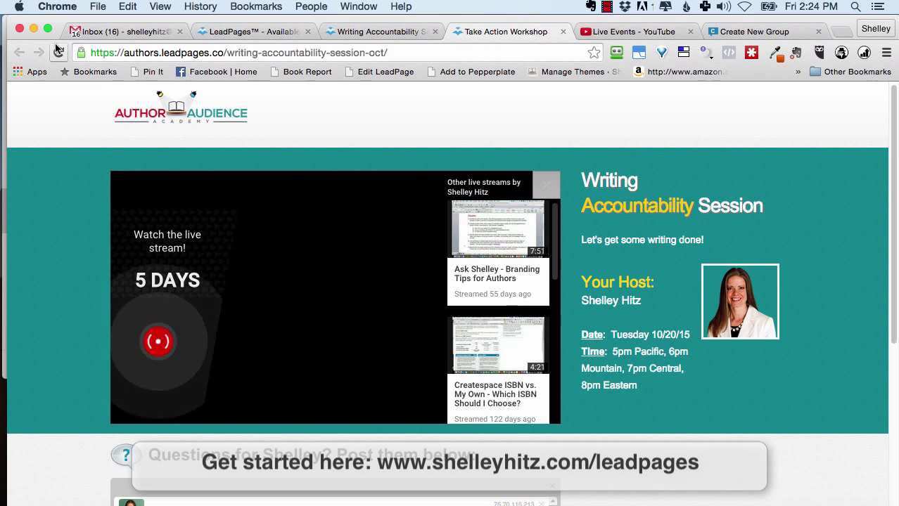
key("super+r")
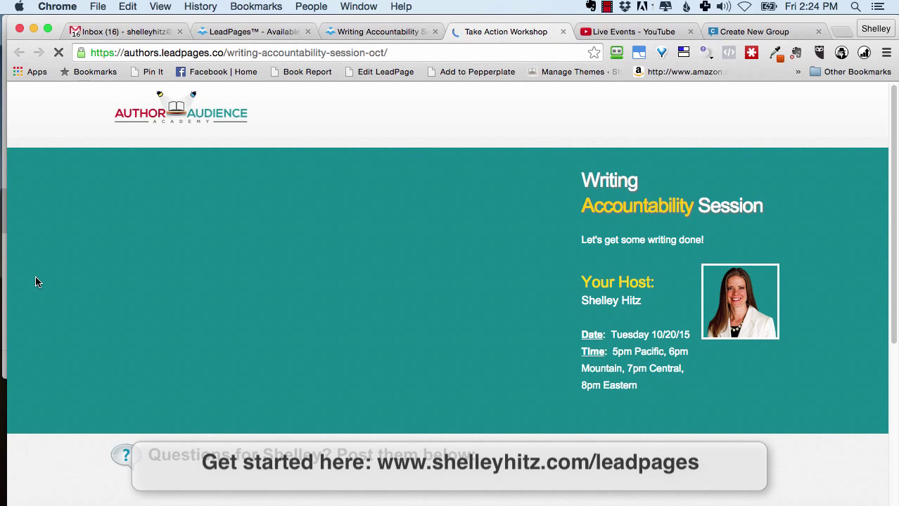
scroll(50, 290, "down", 2)
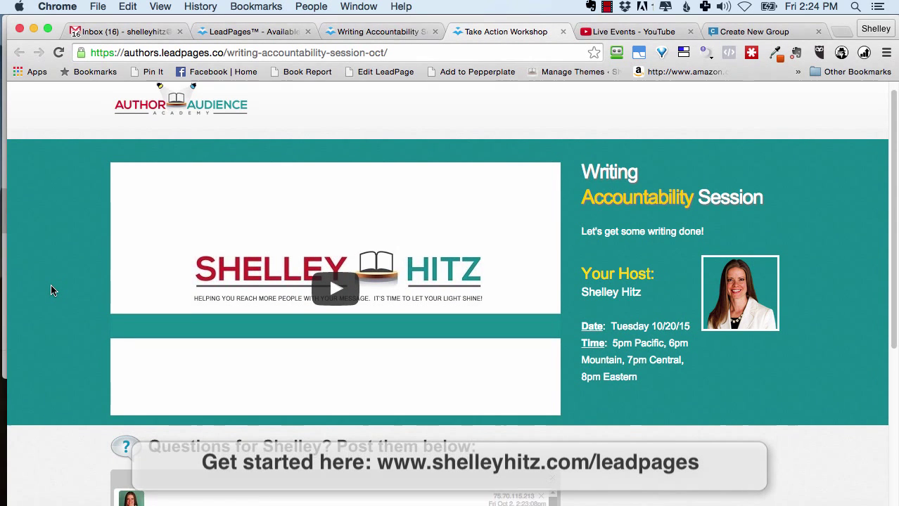
scroll(57, 282, "up", 2)
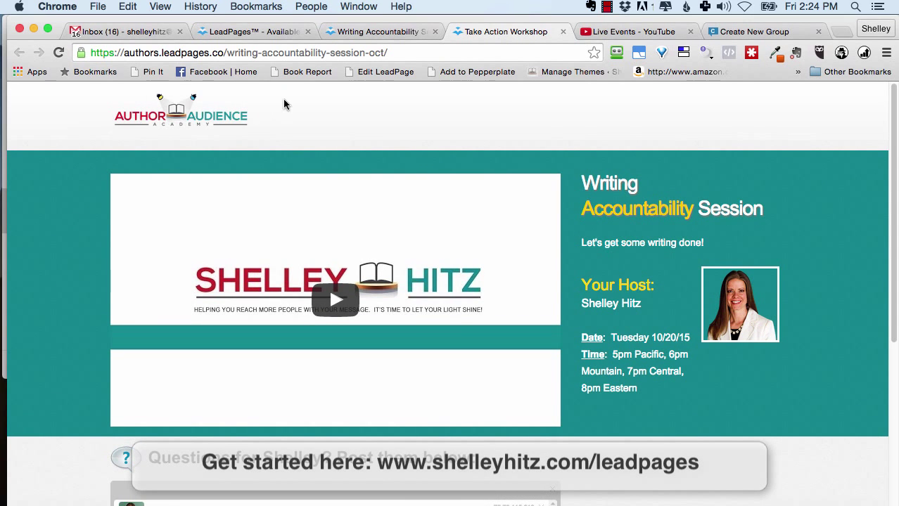
Step: Close the publishing options in the LeadPages editor and view the template's font and color styles before returning to its content list
left_click(345, 31)
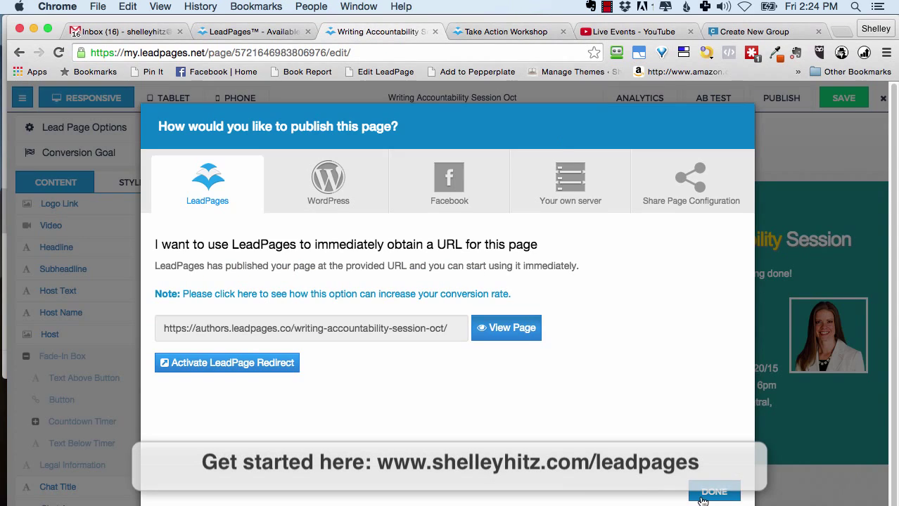
left_click(714, 492)
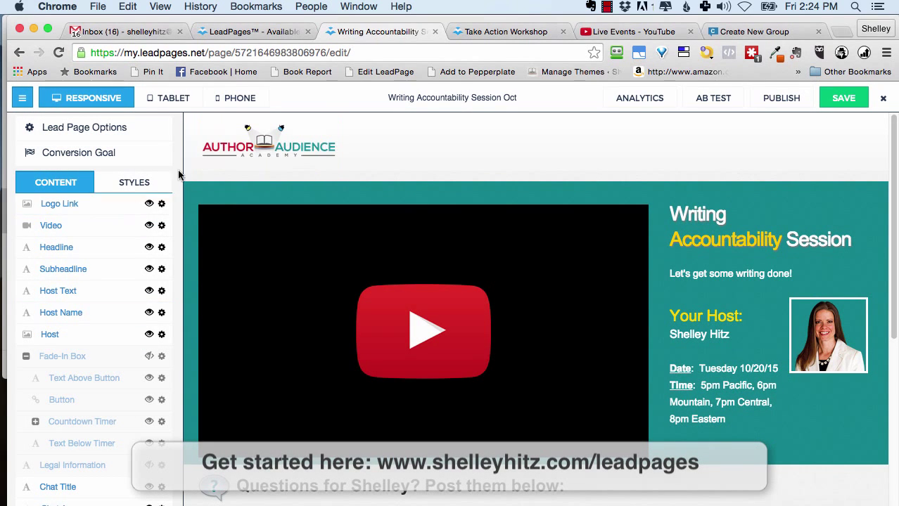
left_click(142, 182)
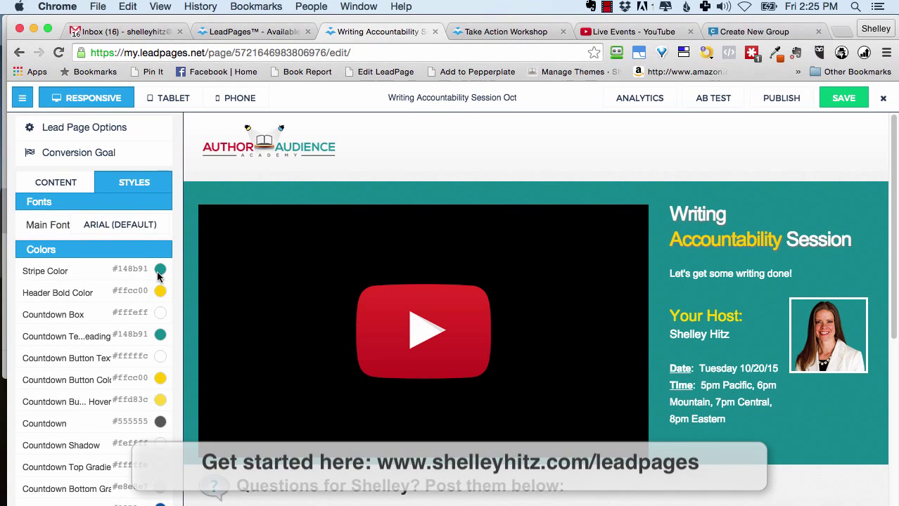
left_click(62, 184)
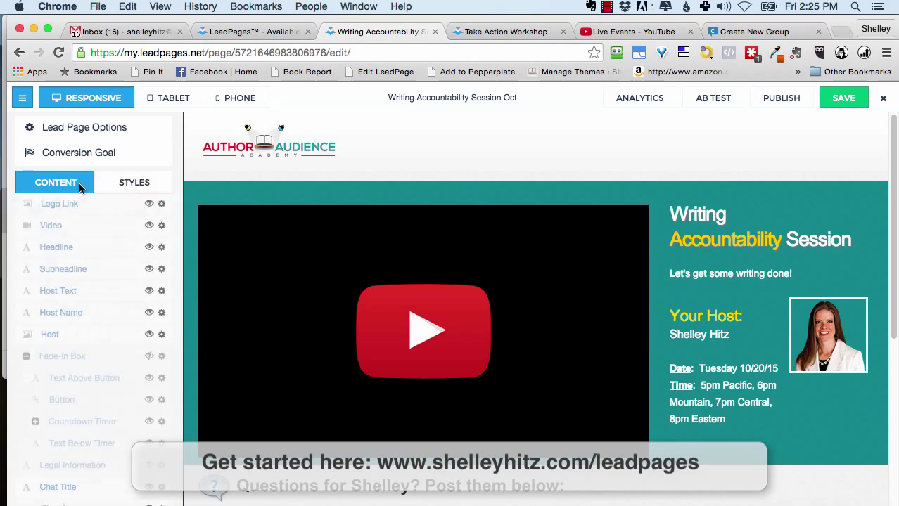
Step: Open the header logo's image link options, browse the available images and close them without changes
left_click(273, 145)
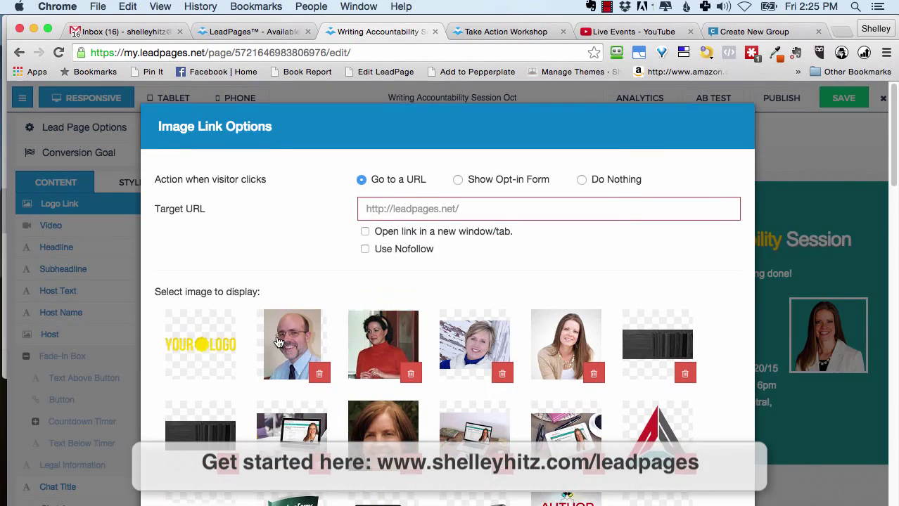
scroll(318, 239, "down", 10)
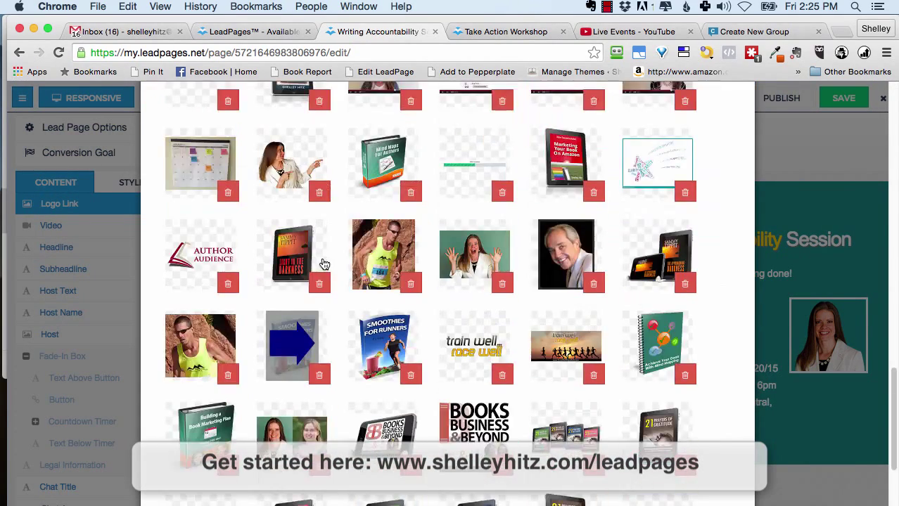
left_click(711, 484)
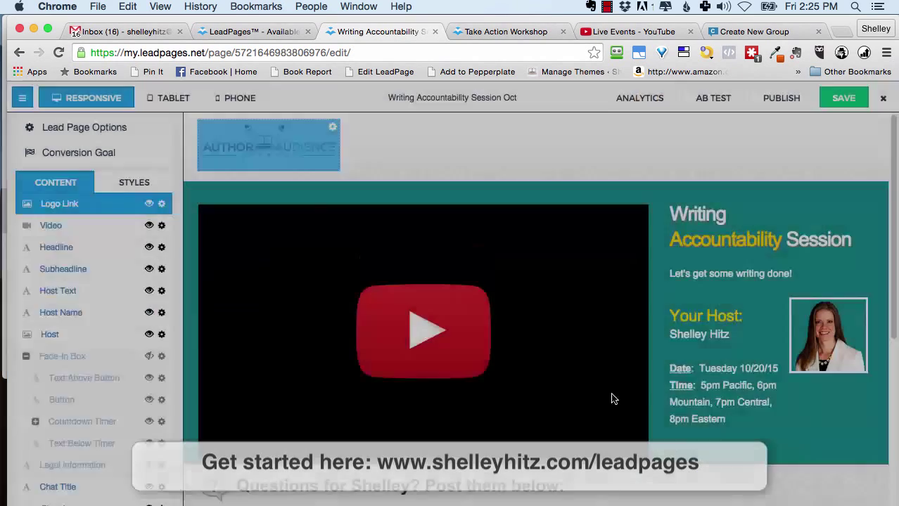
Step: Show the hidden Fade-In Box containing the webinar special offer beside the chat area
scroll(690, 197, "down", 5)
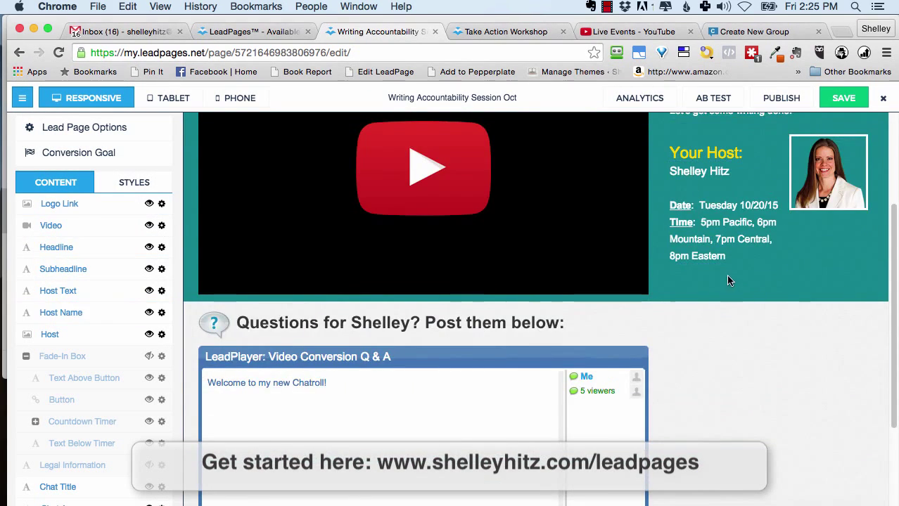
scroll(729, 274, "up", 3)
scroll(727, 246, "down", 5)
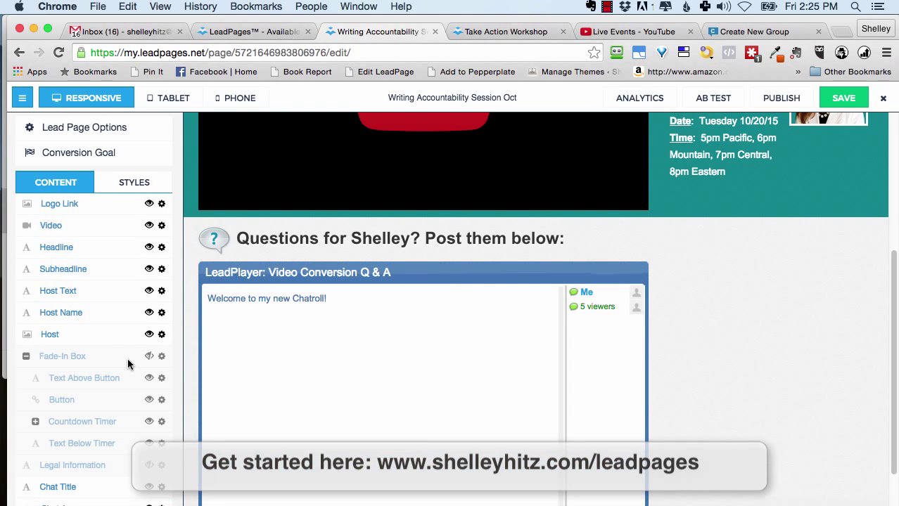
left_click(162, 359)
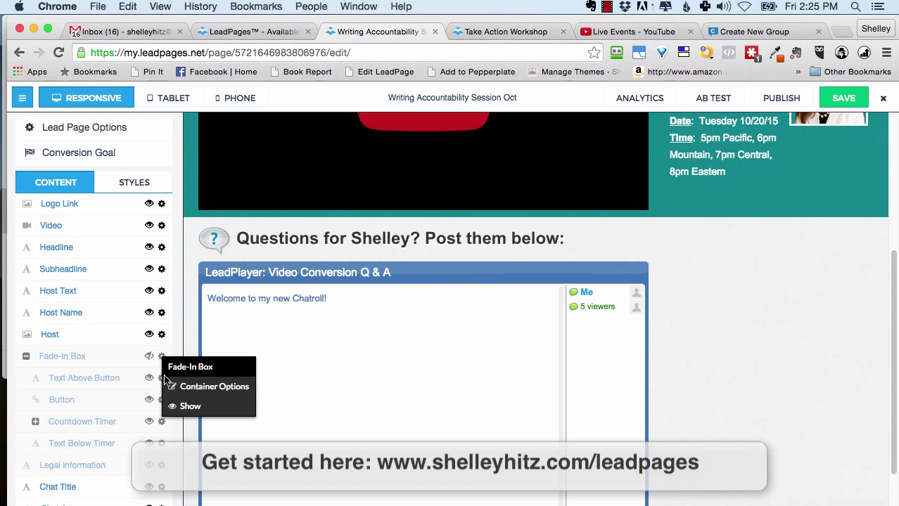
left_click(172, 406)
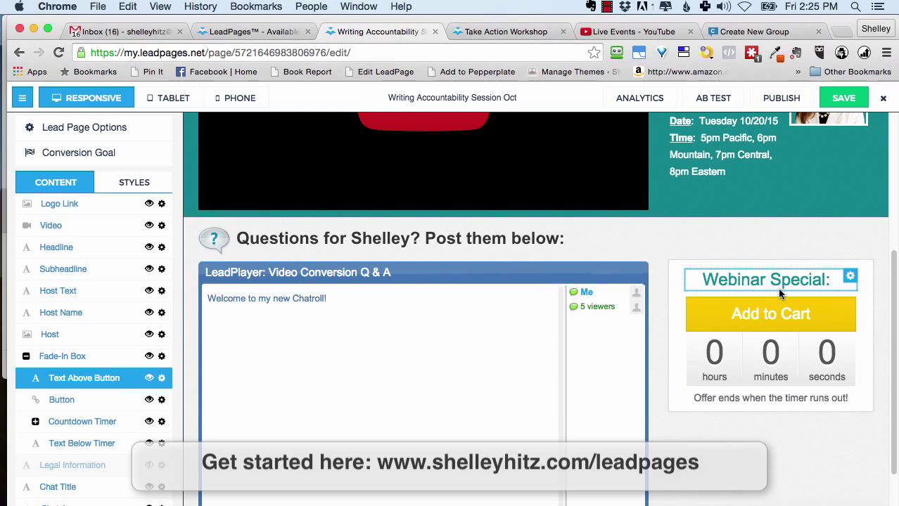
Step: Look through the countdown timer's date and time options and the Add to Cart button's link options, and close both unchanged
left_click(744, 355)
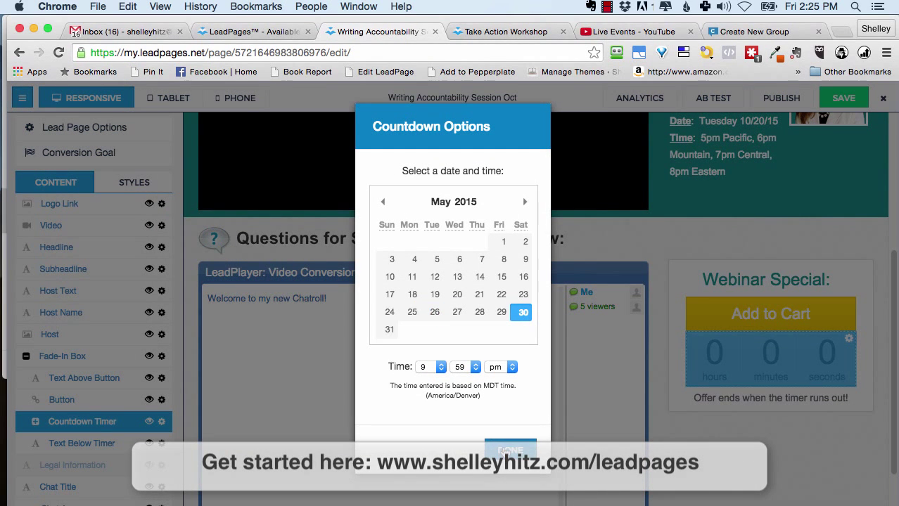
left_click(509, 445)
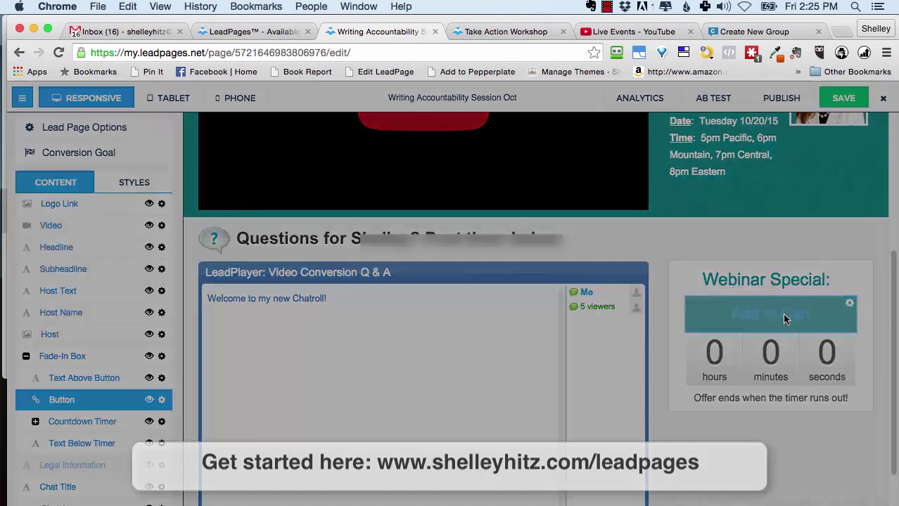
left_click(784, 316)
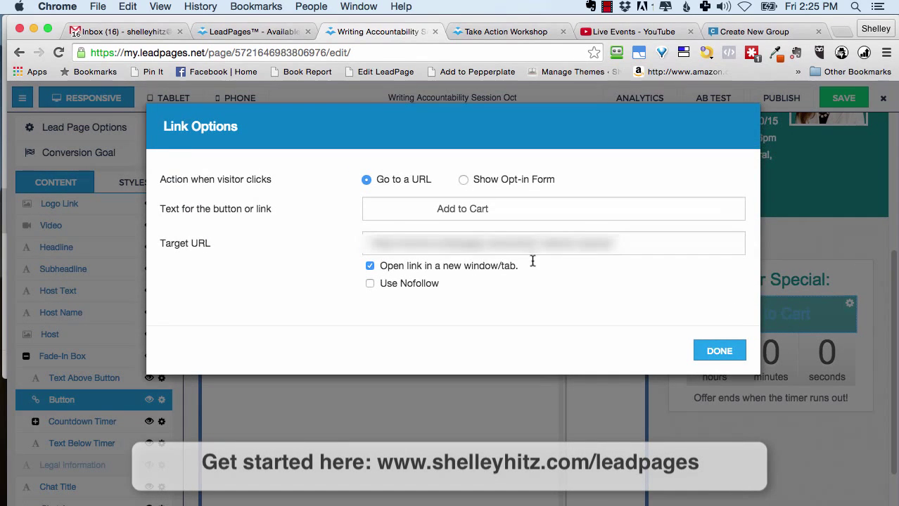
left_click(703, 349)
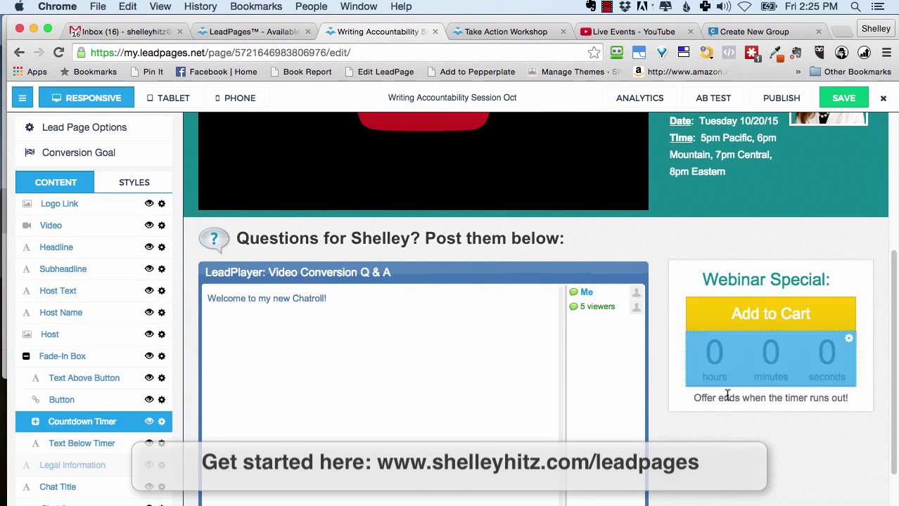
Step: Hide the Fade-In Box again on the webinar page
left_click(161, 356)
left_click(188, 404)
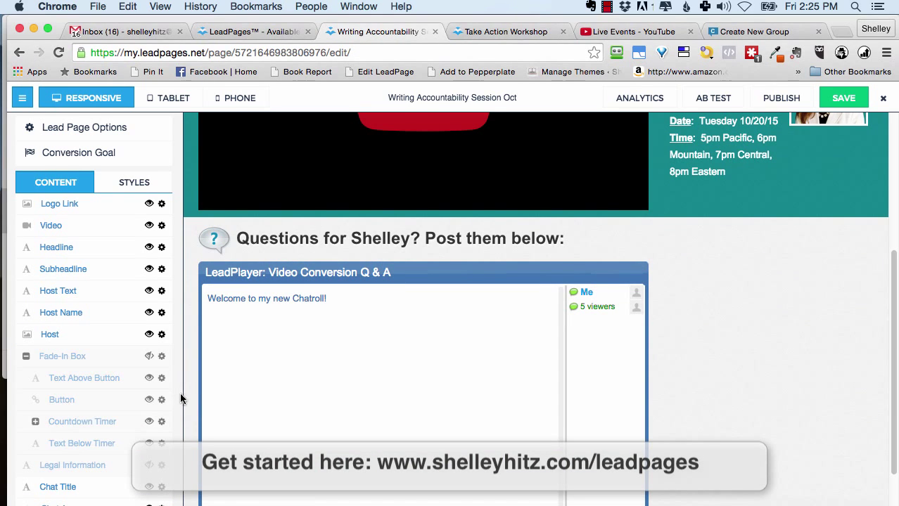
scroll(753, 377, "up", 3)
scroll(719, 367, "up", 3)
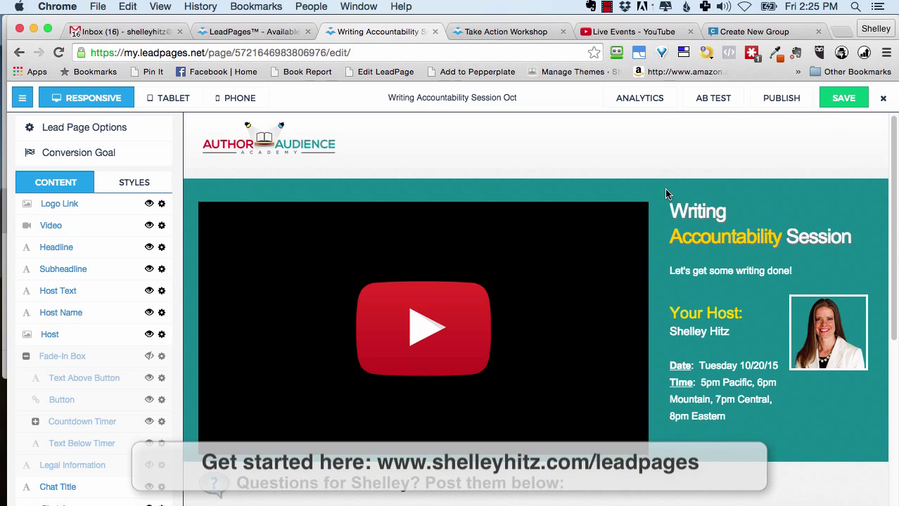
scroll(666, 192, "down", 2)
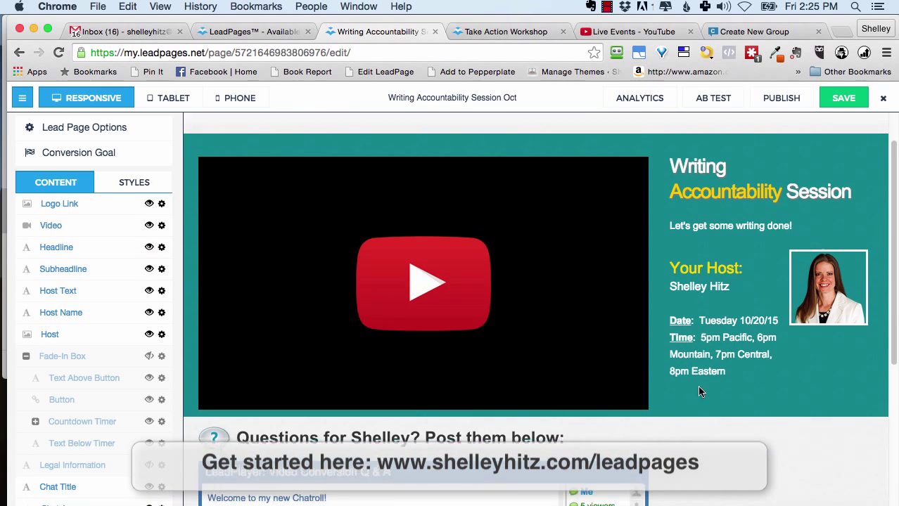
scroll(697, 385, "up", 2)
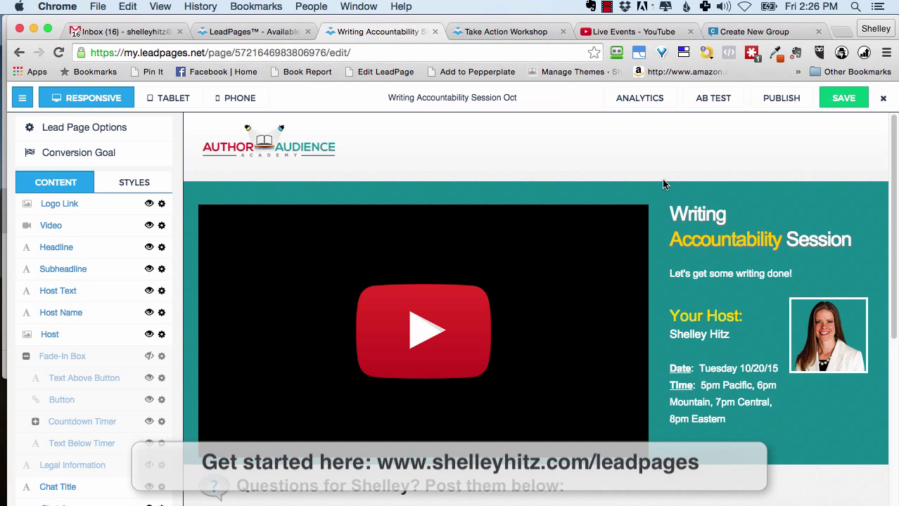
key("super+r")
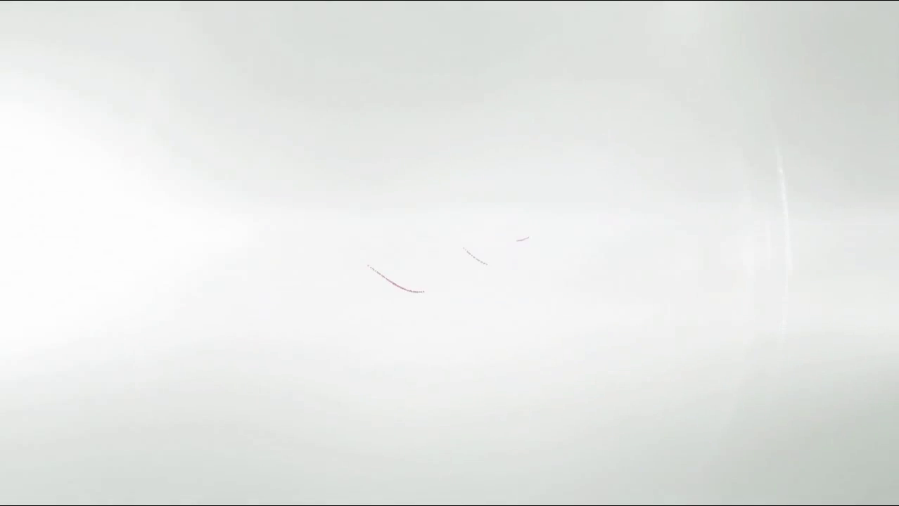